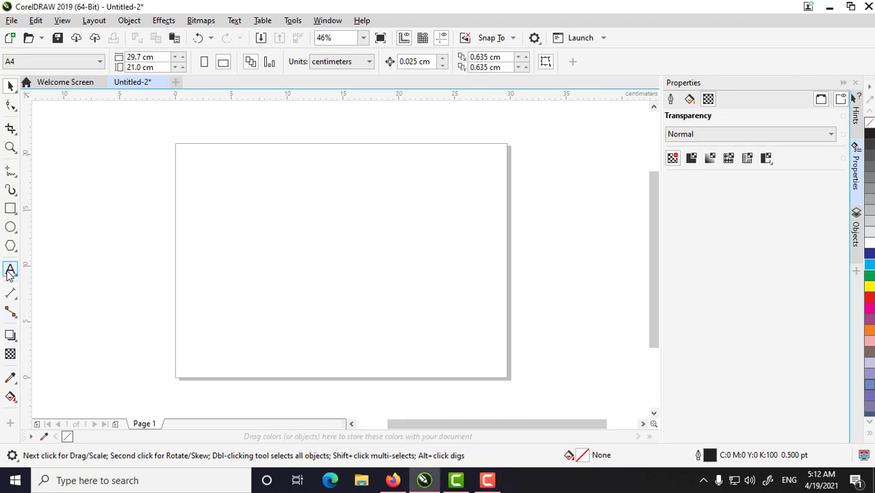
# - Add the artistic text "Marhaban ya Ramadhan" near the middle of the page
pyautogui.click(11, 272)
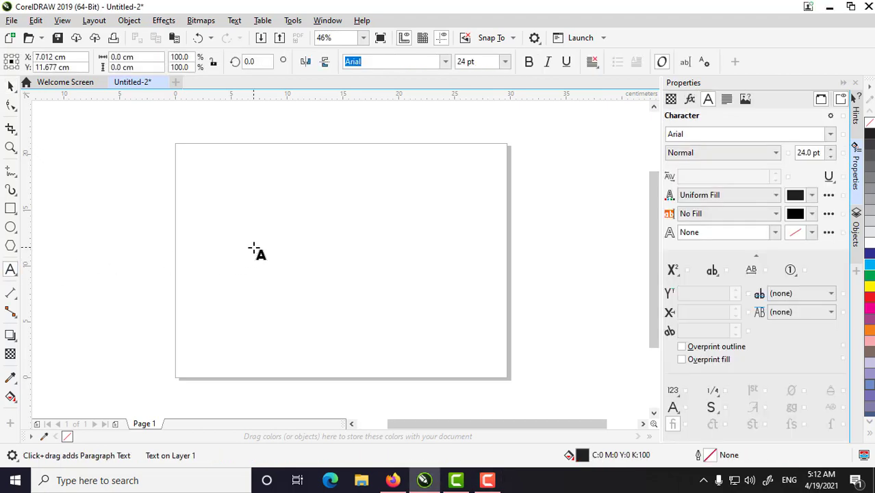
pyautogui.click(251, 248)
pyautogui.write('Marhaban')
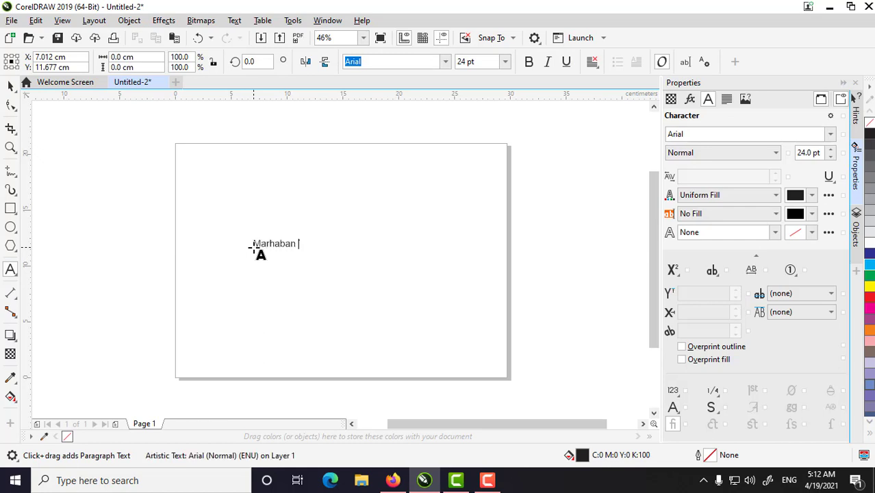
pyautogui.write(' ya Ramadhan')
# - Enlarge the text to about 20.6 cm wide and move it back towards the page centre
pyautogui.click(10, 85)
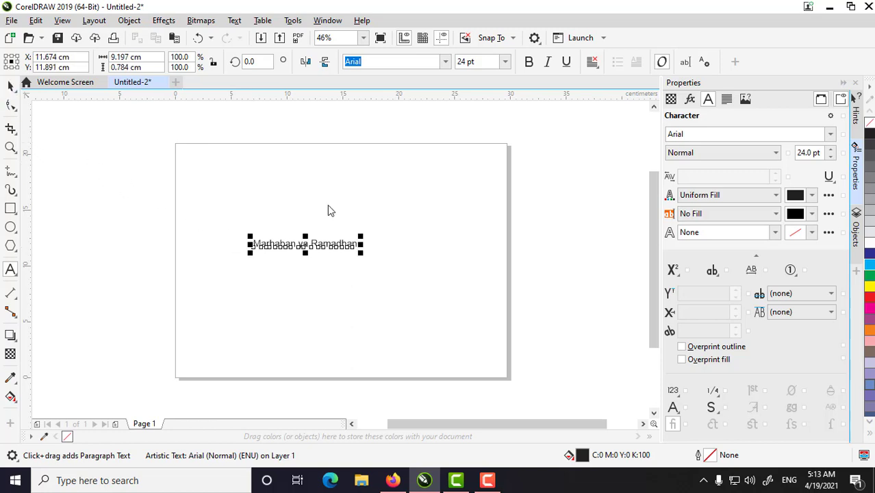
pyautogui.moveTo(361, 253); pyautogui.dragTo(465, 299)
pyautogui.moveTo(429, 255); pyautogui.dragTo(390, 239)
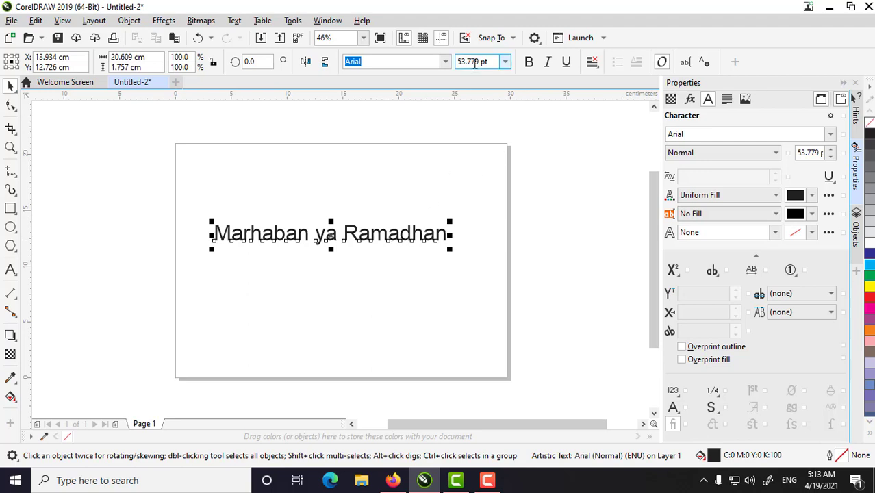
# - Set the font of the whole text to El Messiri
pyautogui.click(446, 62)
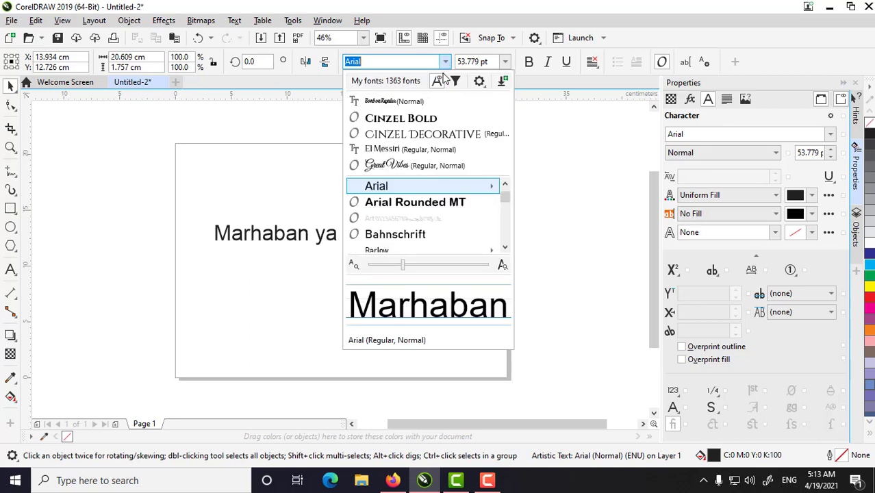
pyautogui.click(419, 150)
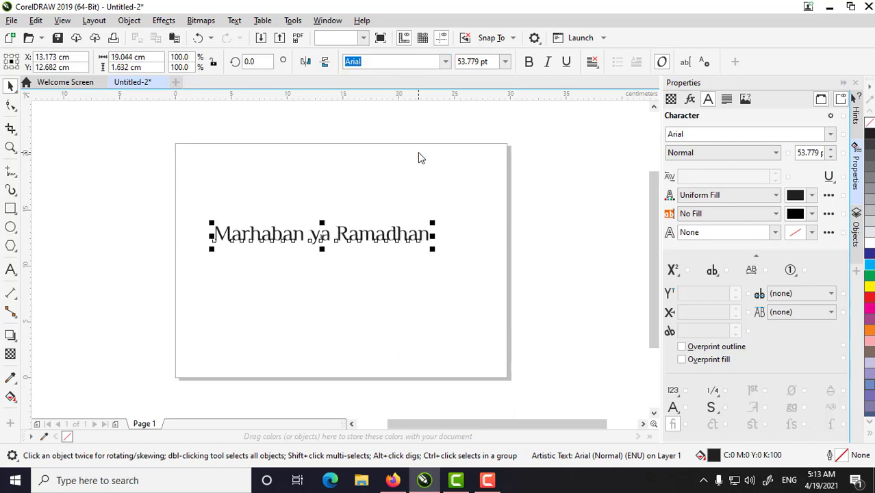
pyautogui.click(462, 240)
pyautogui.click(429, 237)
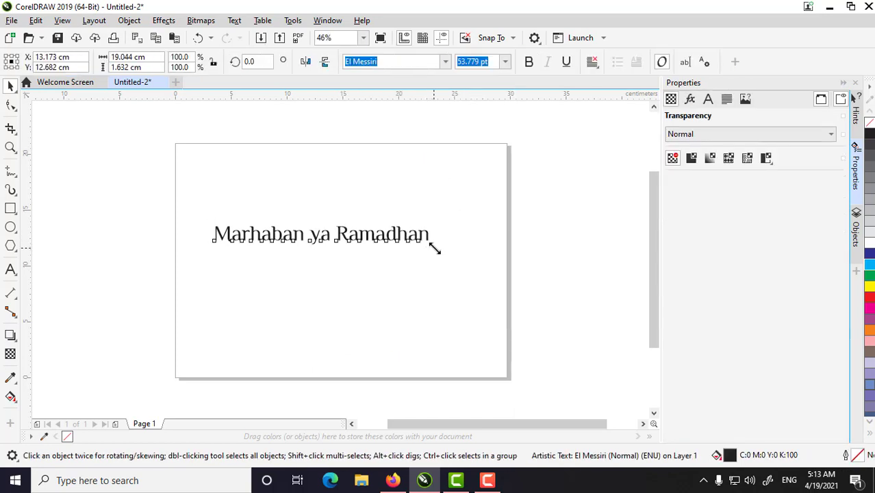
# - Enlarge the text to about 23.7 cm wide and shift it horizontally to centre it on the page
pyautogui.moveTo(434, 249); pyautogui.dragTo(487, 274)
pyautogui.click(452, 250)
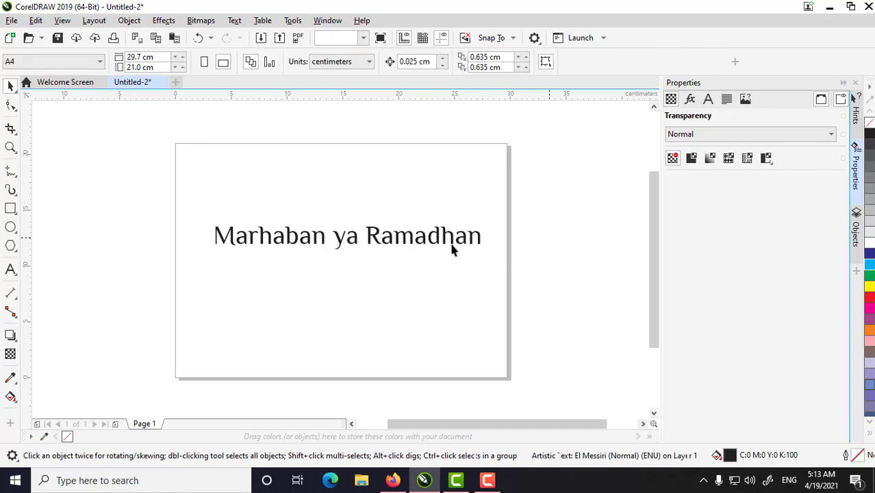
pyautogui.click(420, 245)
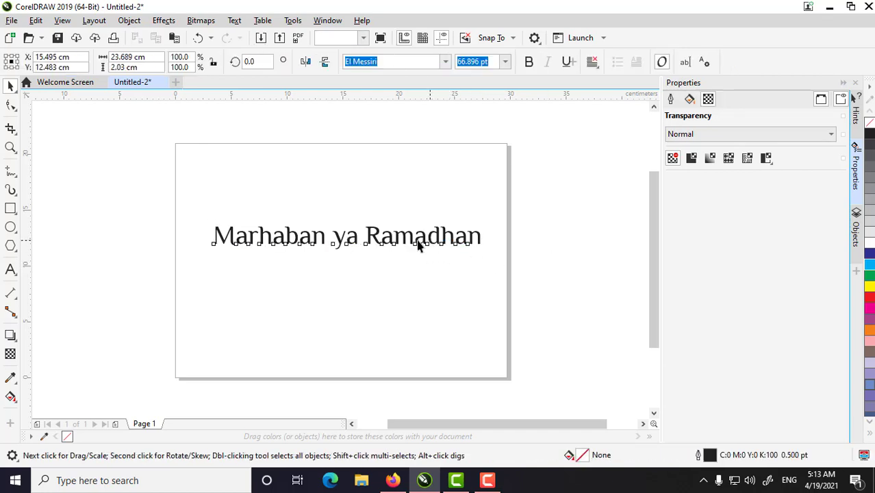
pyautogui.moveTo(430, 240); pyautogui.dragTo(418, 240)
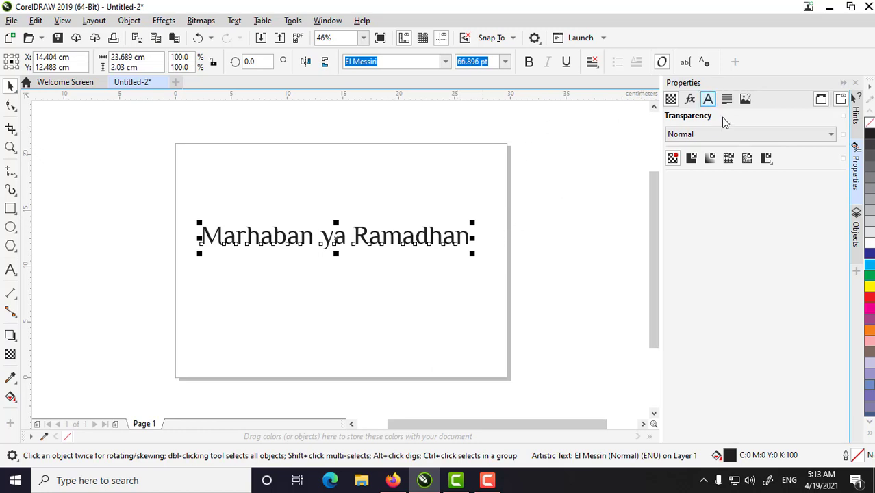
# - Examine which OpenType character features are available for the whole text and for the letter R of "Ramadhan"
pyautogui.click(712, 100)
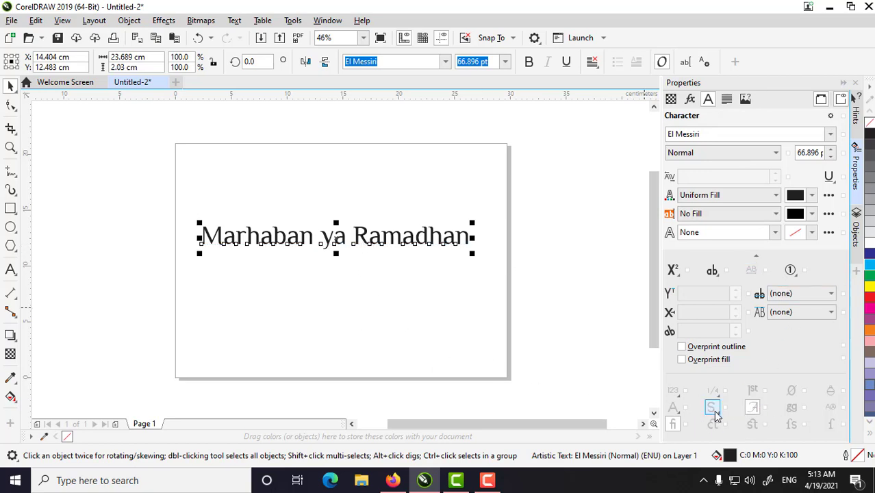
pyautogui.click(379, 244)
pyautogui.click(375, 243)
pyautogui.click(390, 304)
pyautogui.doubleClick(369, 244)
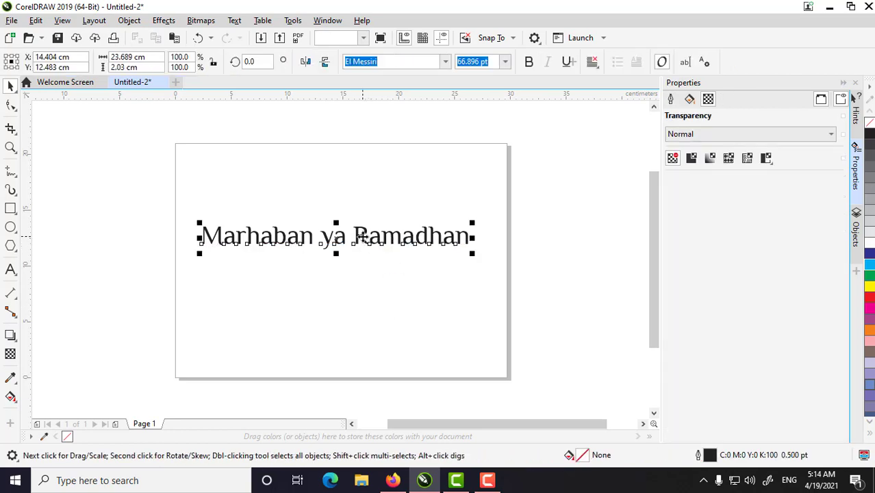
pyautogui.moveTo(367, 237); pyautogui.dragTo(353, 238)
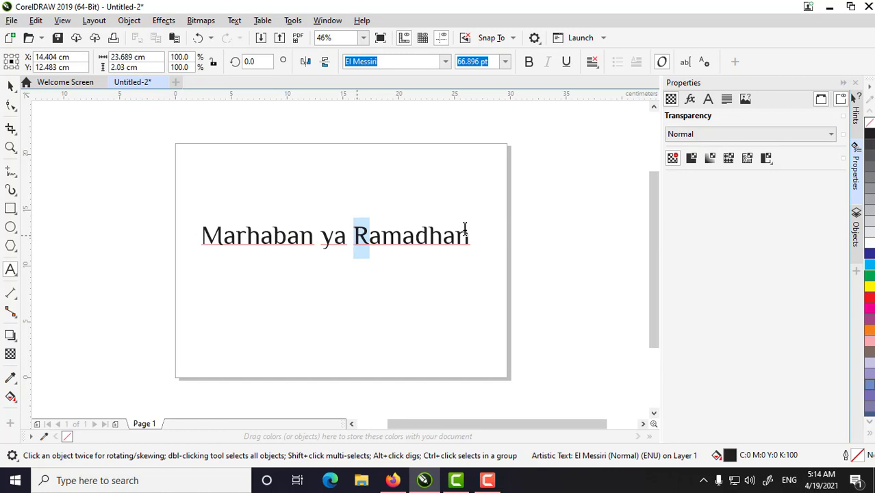
pyautogui.click(708, 100)
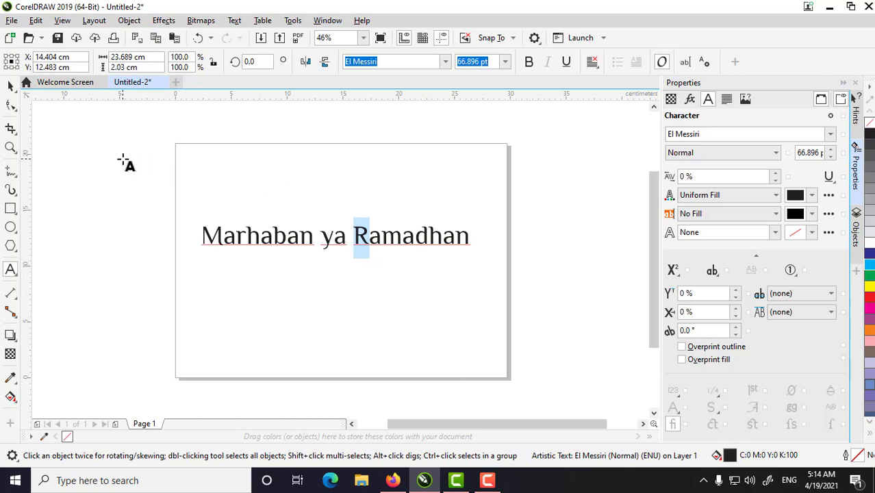
pyautogui.click(10, 86)
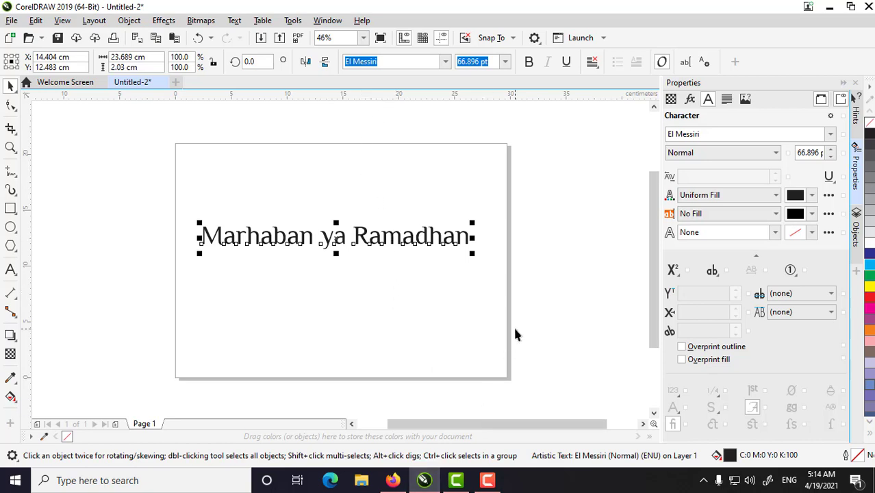
# - Switch to Firefox, review the Bonbon font pages on Fontspring and FontsFree, and return to CorelDRAW
pyautogui.click(410, 488)
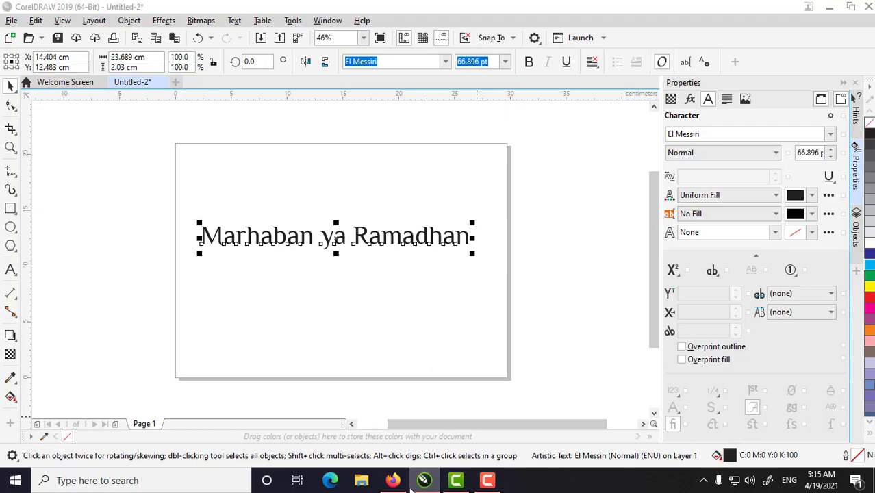
pyautogui.click(396, 488)
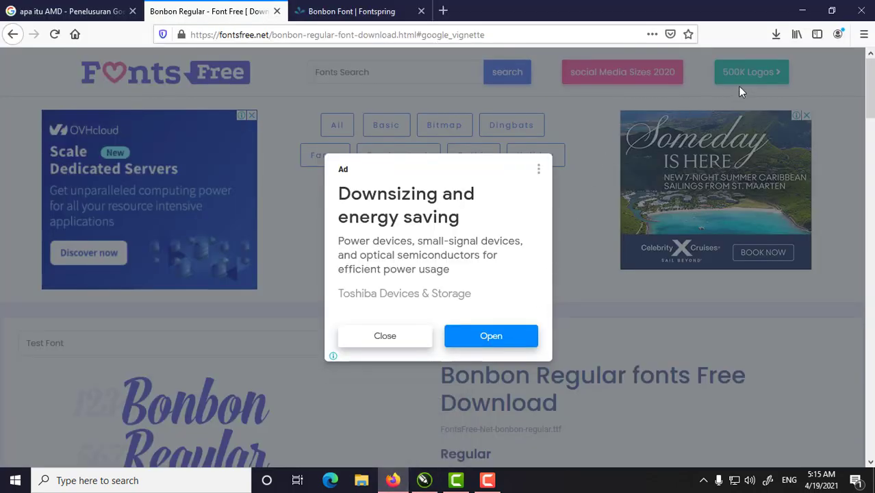
pyautogui.click(379, 16)
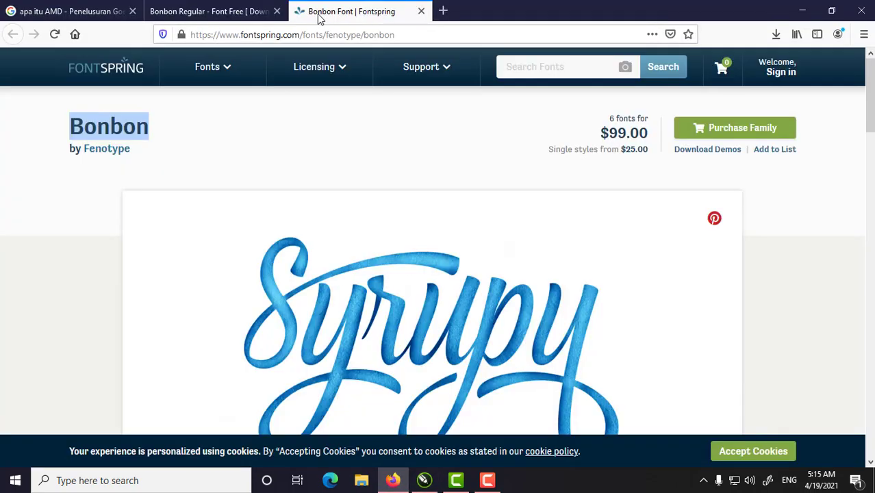
pyautogui.scroll(-3, 527, 273)
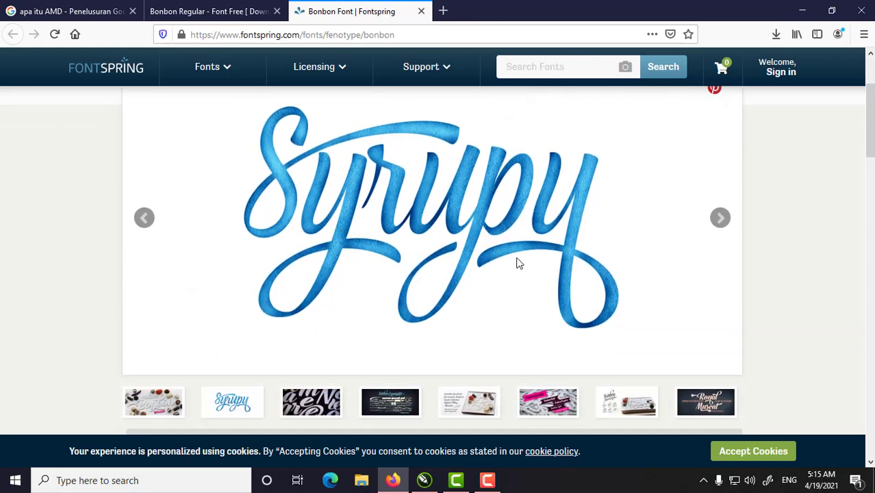
pyautogui.scroll(-4, 372, 261)
pyautogui.scroll(4, 443, 228)
pyautogui.click(232, 12)
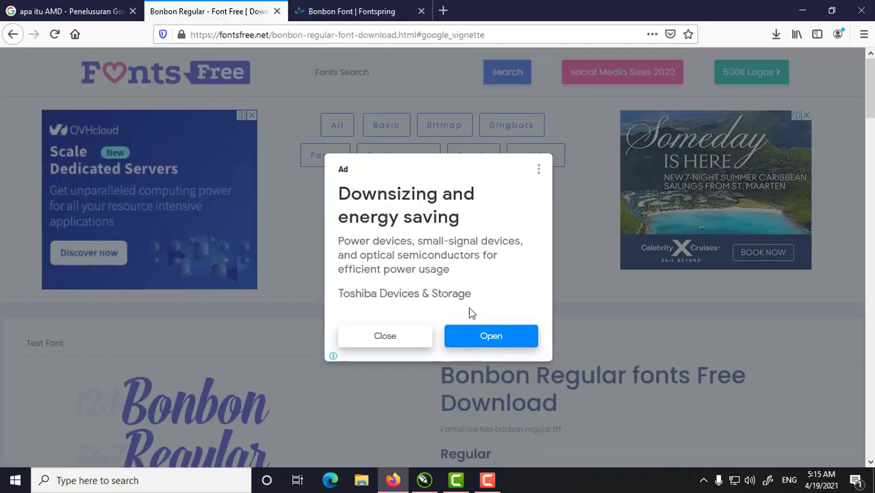
pyautogui.click(345, 34)
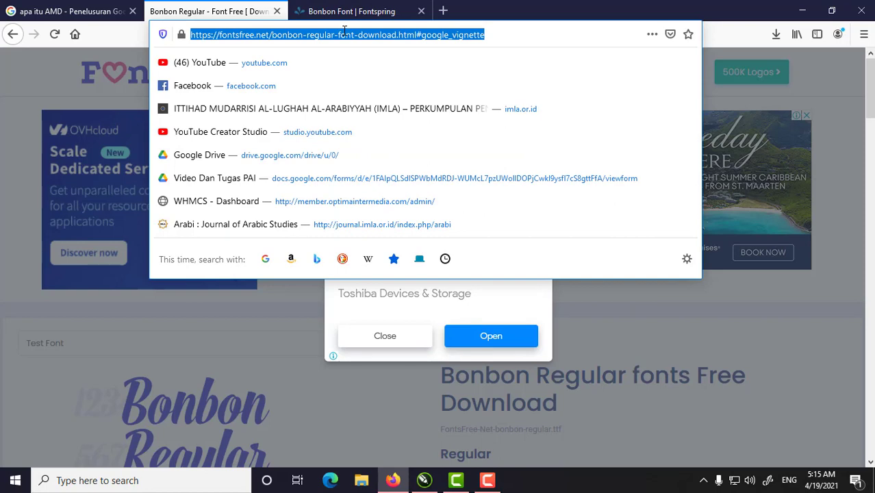
pyautogui.hotkey('alt', 'Tab')
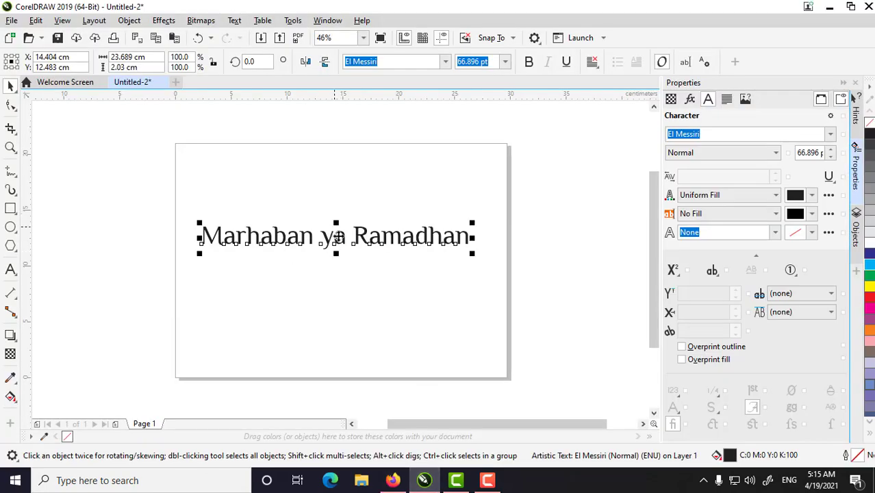
# - Change the font of all the "Marhaban ya Ramadhan" text to Bonbon Regular
pyautogui.click(157, 218)
pyautogui.doubleClick(250, 233)
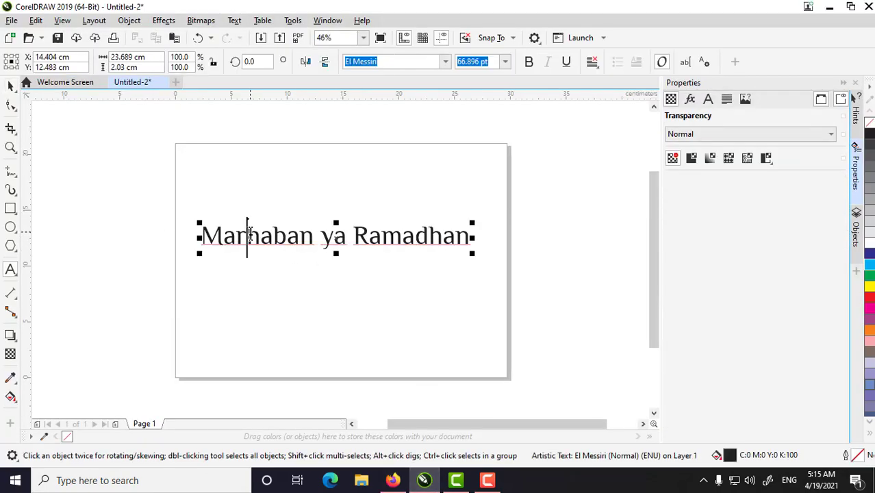
pyautogui.hotkey('ctrl', 'a')
pyautogui.click(445, 62)
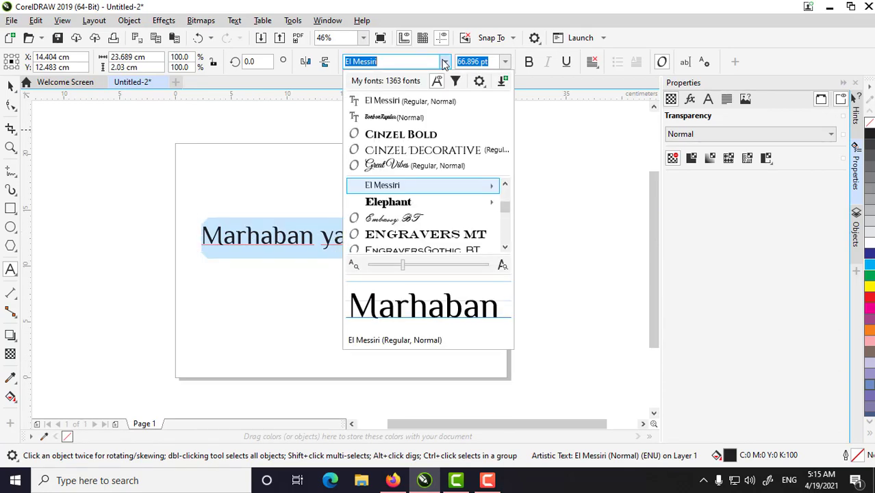
pyautogui.write('bon')
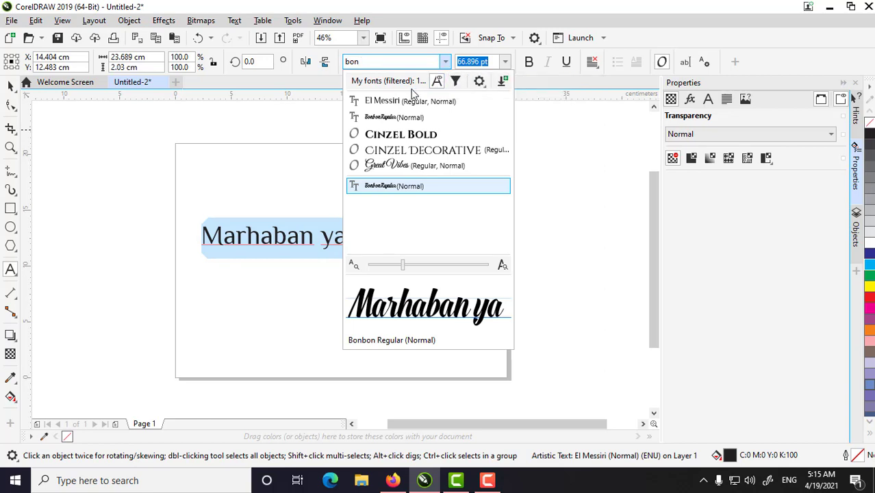
pyautogui.press('BackSpace')
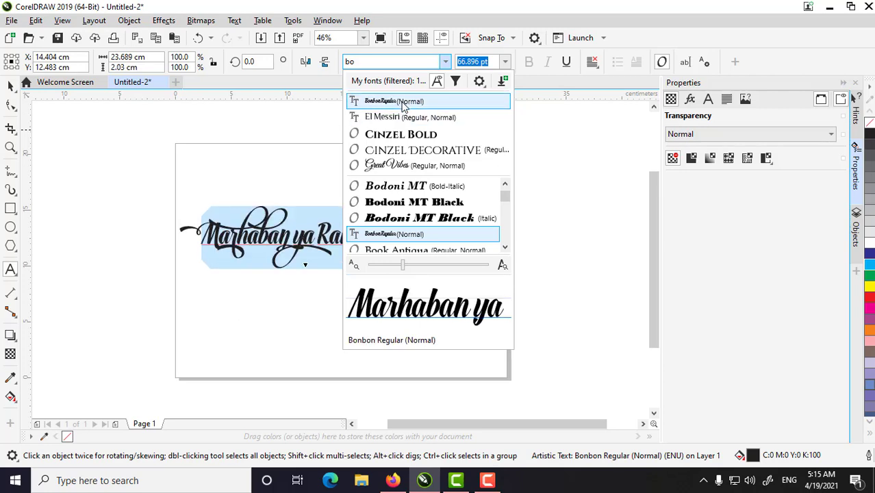
pyautogui.click(404, 104)
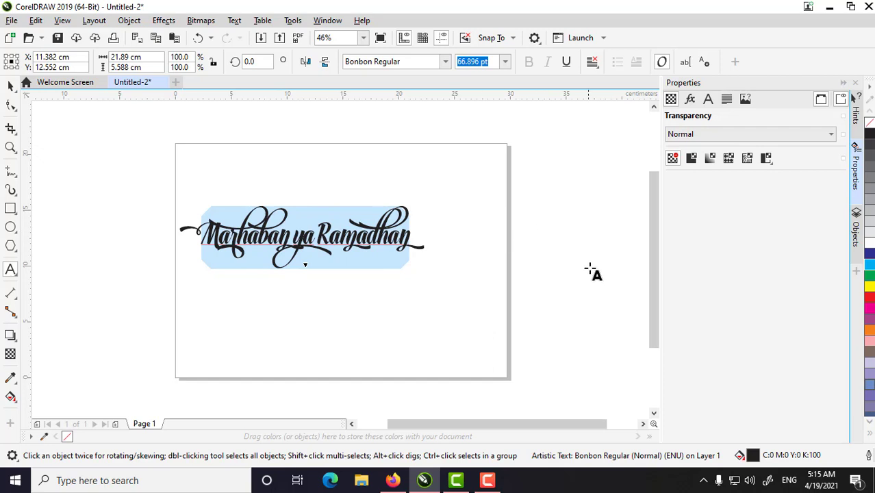
# - Enlarge the text to about 31.7 cm wide and move it up and left over the page
pyautogui.click(10, 88)
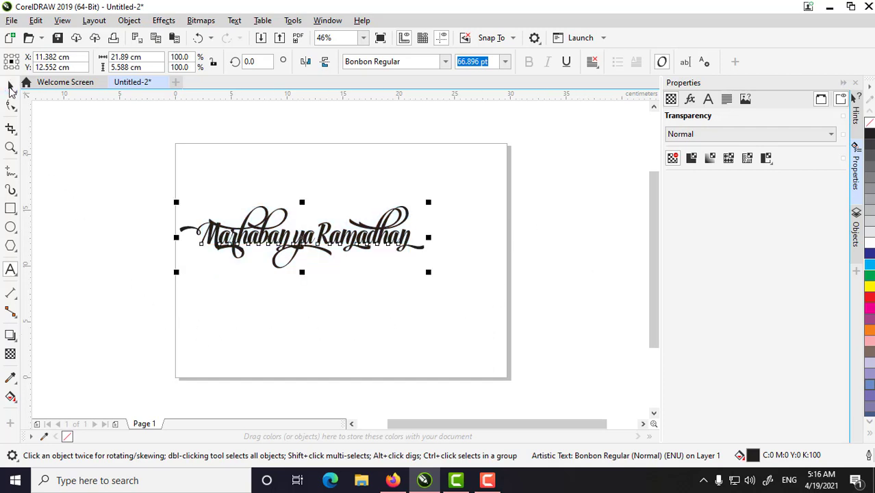
pyautogui.moveTo(430, 272); pyautogui.dragTo(532, 313)
pyautogui.moveTo(473, 258); pyautogui.dragTo(444, 238)
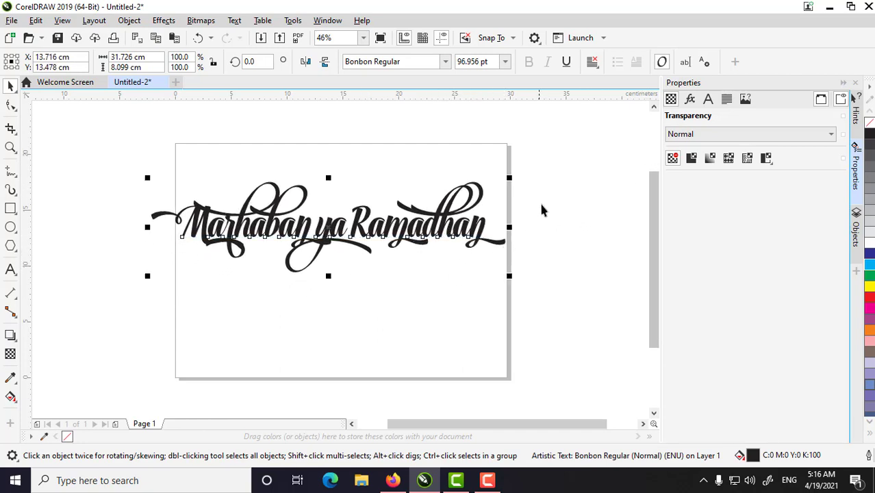
pyautogui.click(553, 168)
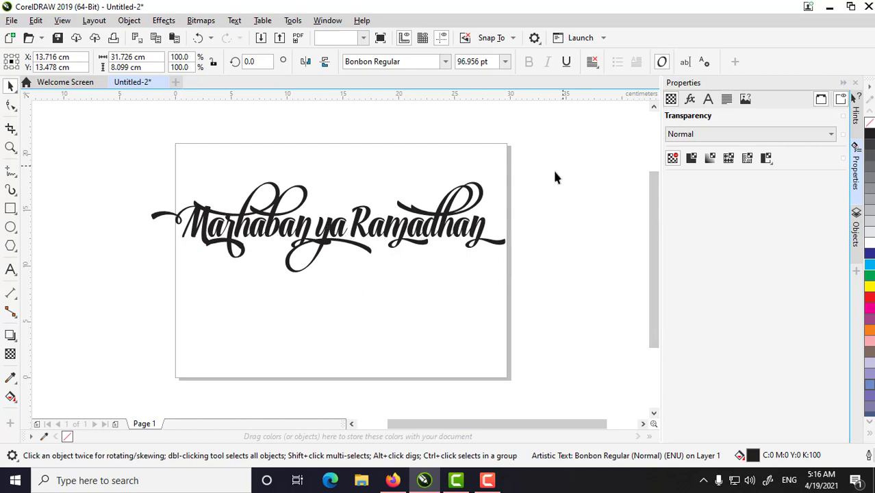
# - Apply the swash OpenType feature to the whole text
pyautogui.click(432, 233)
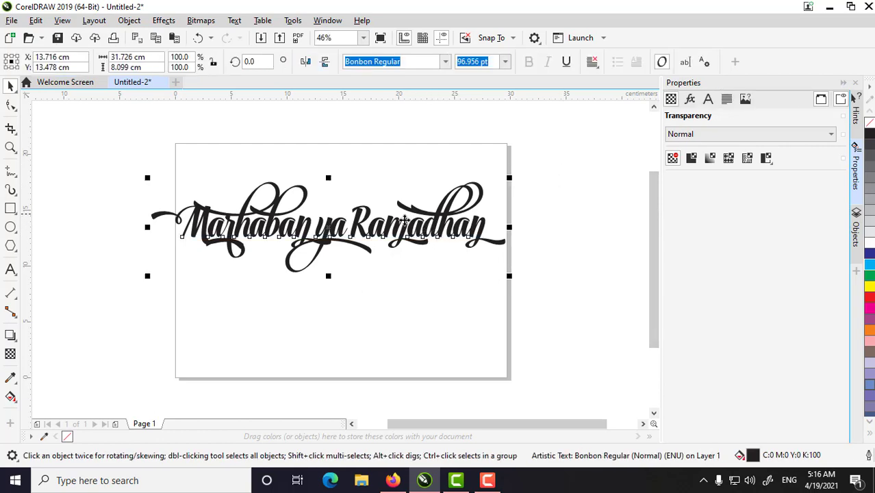
pyautogui.click(709, 100)
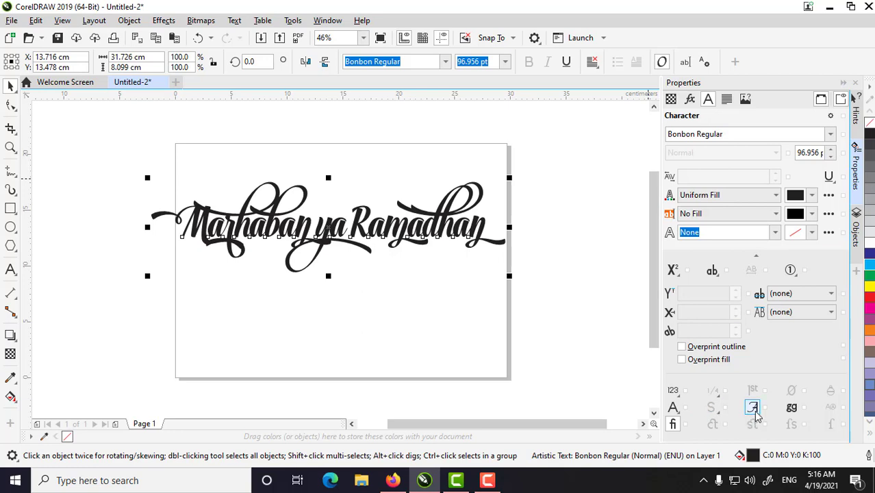
pyautogui.click(752, 408)
pyautogui.click(357, 292)
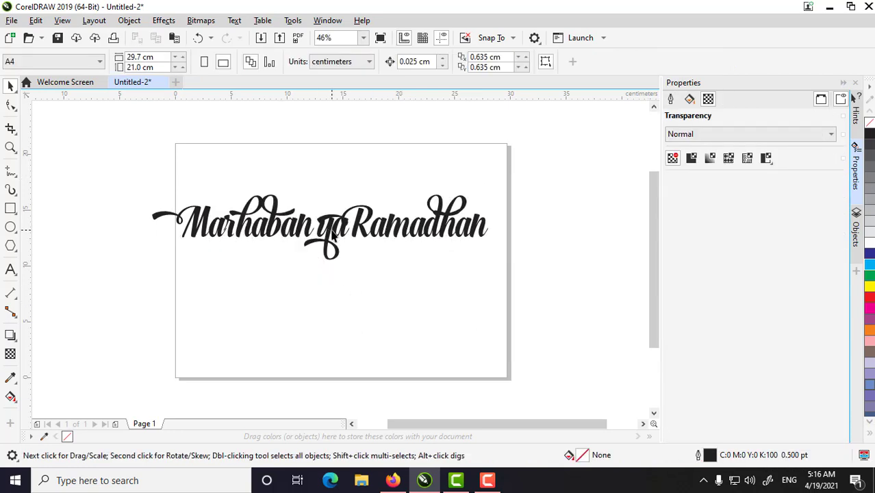
# - Replace the "M" of "Marhaban" with its Contextual Alternates glyph
pyautogui.click(234, 235)
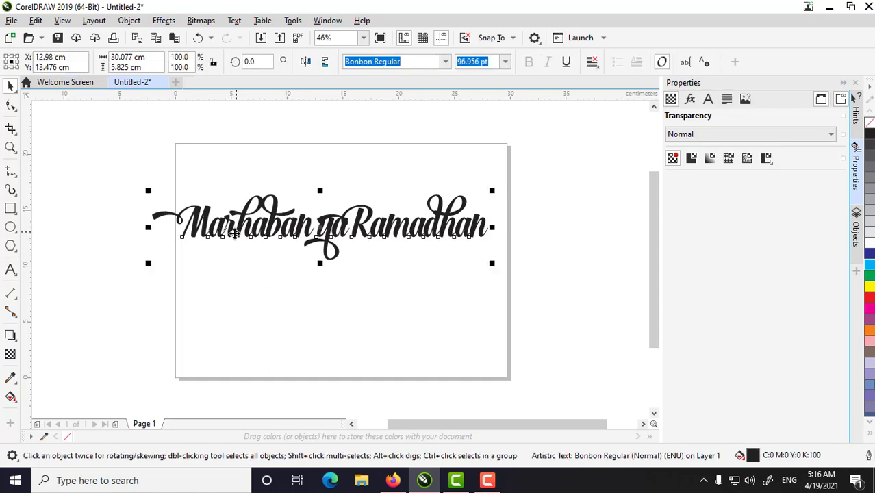
pyautogui.doubleClick(203, 228)
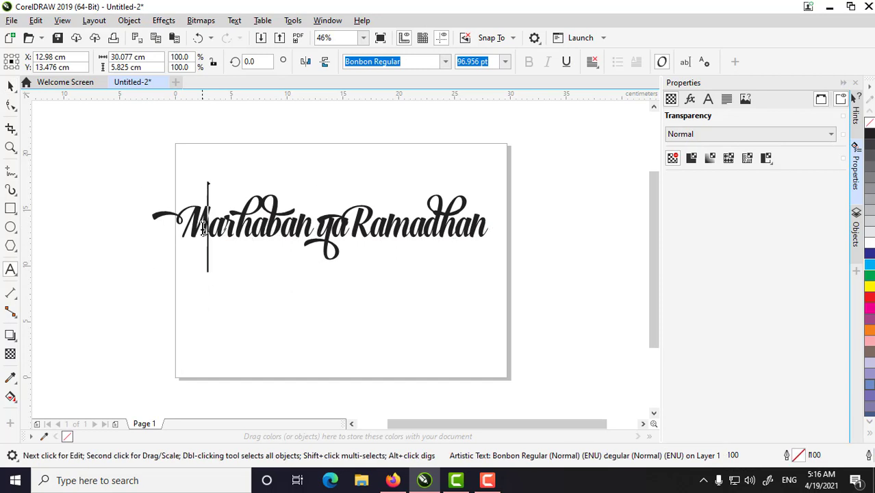
pyautogui.moveTo(207, 228); pyautogui.dragTo(134, 224)
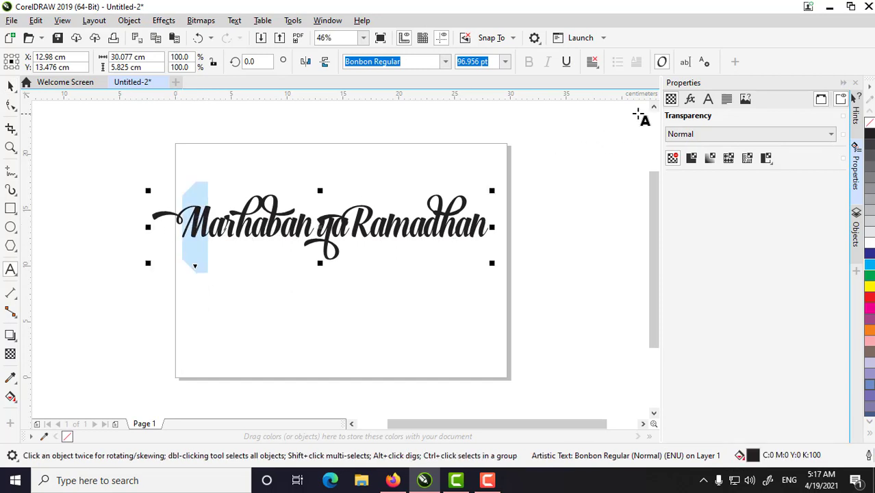
pyautogui.click(708, 100)
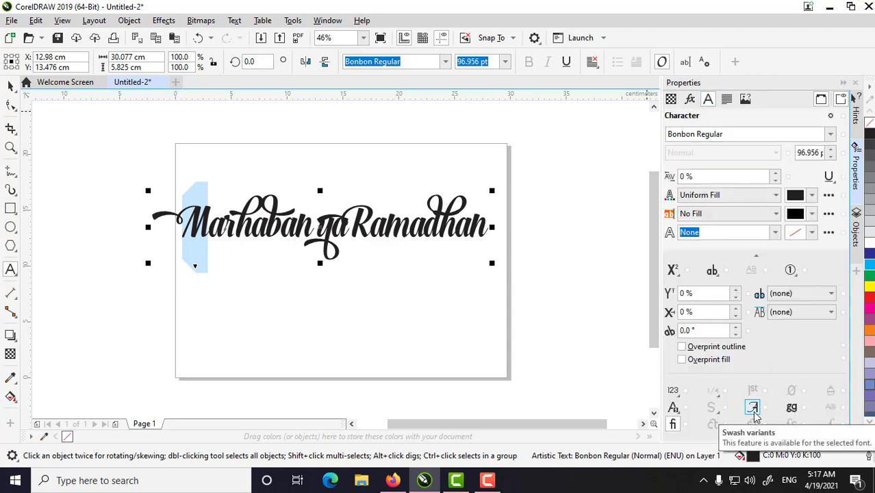
pyautogui.click(753, 413)
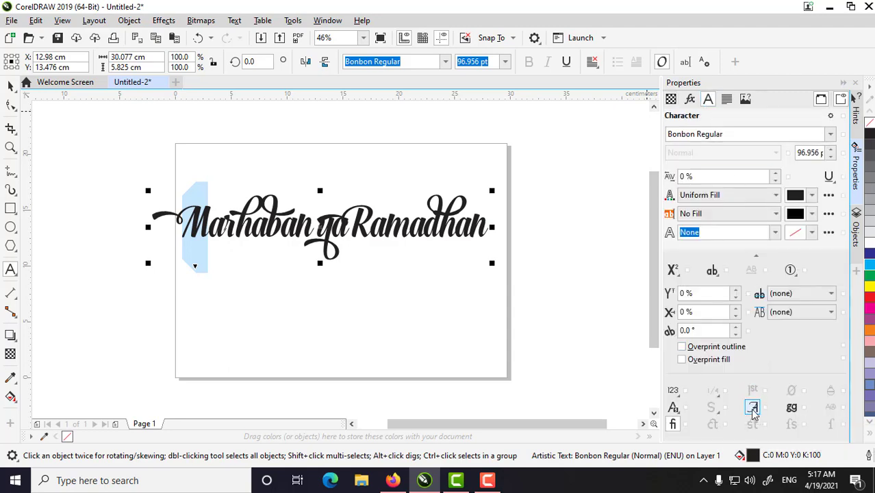
pyautogui.click(196, 268)
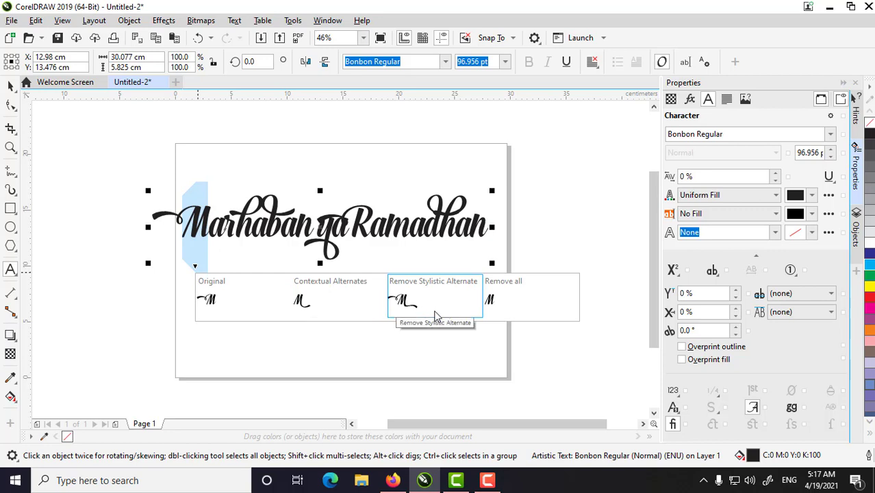
pyautogui.click(304, 302)
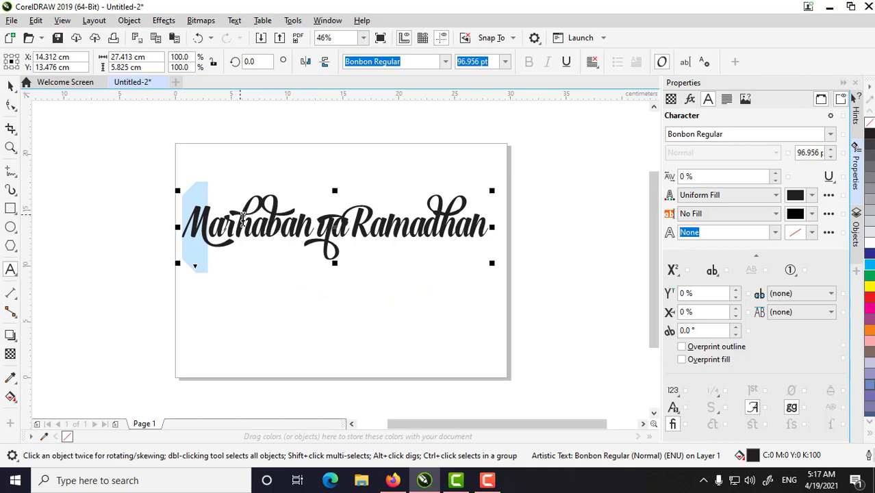
# - Replace the "h" in "Marhaban" with the long-swash glyph offered as Remove Stylistic Alternate
pyautogui.moveTo(239, 219); pyautogui.dragTo(248, 218)
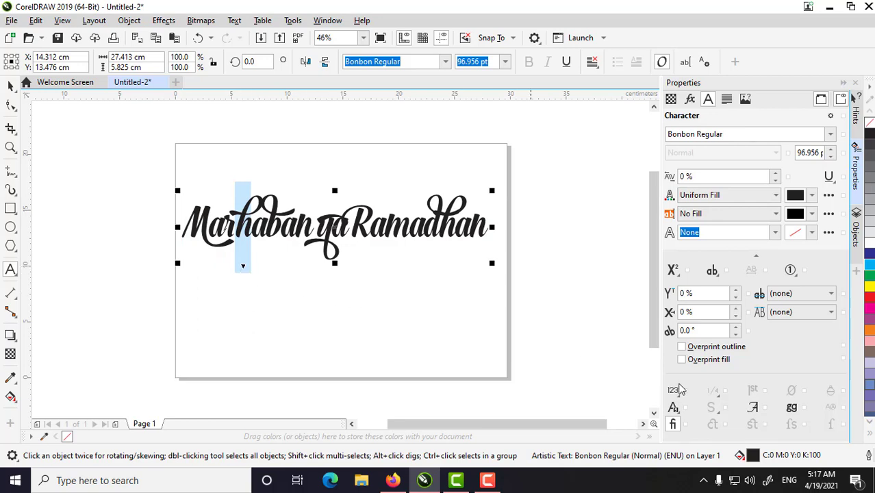
pyautogui.click(756, 411)
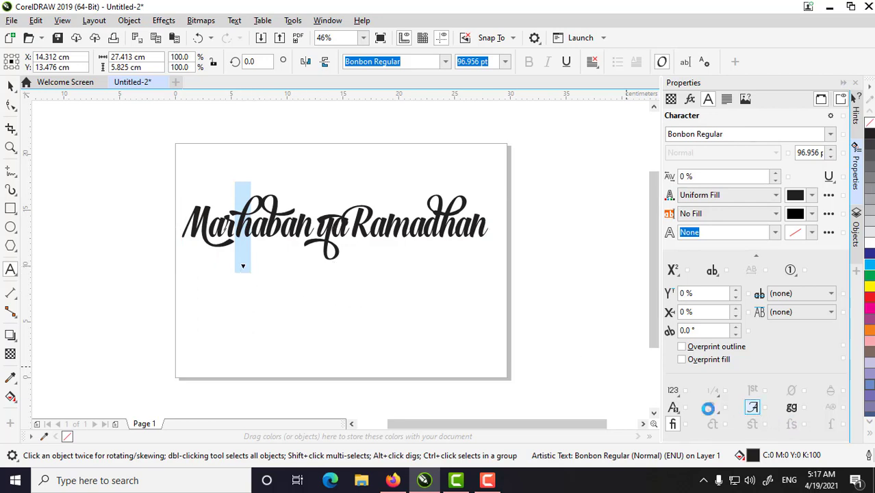
pyautogui.click(244, 268)
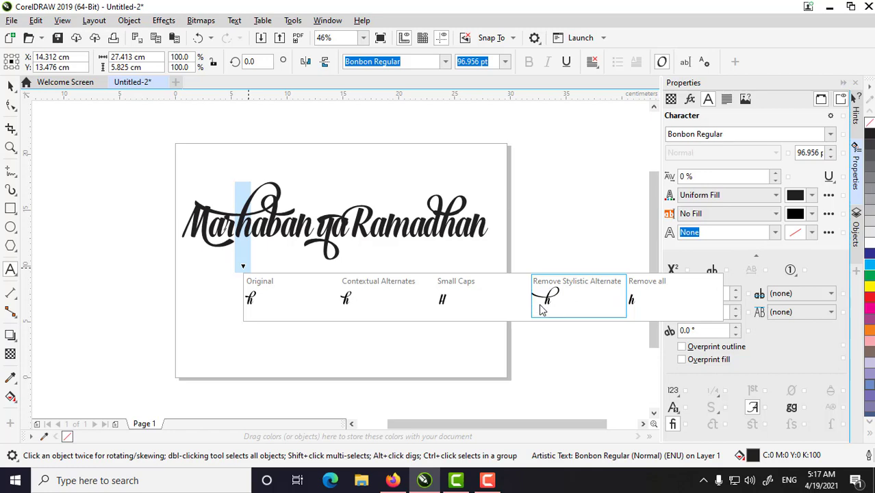
pyautogui.click(539, 309)
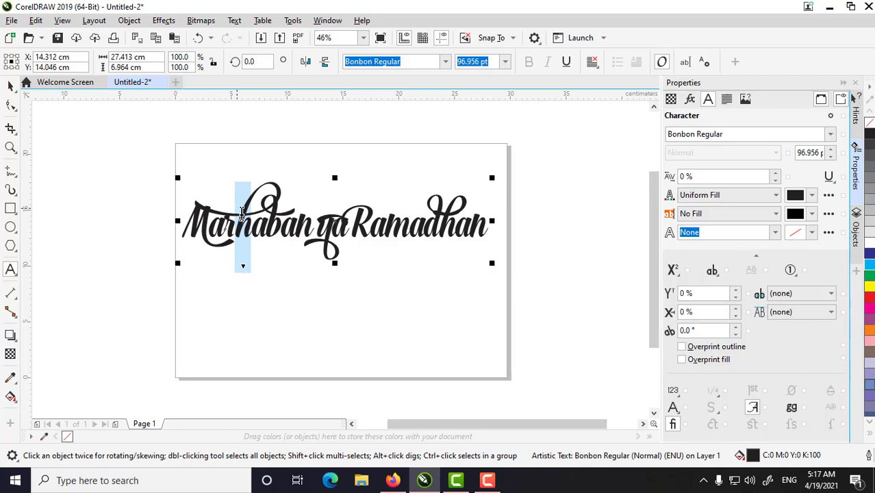
# - Remove all OpenType alternates from the "b" in "Marhaban" so it uses the plain glyph
pyautogui.click(269, 225)
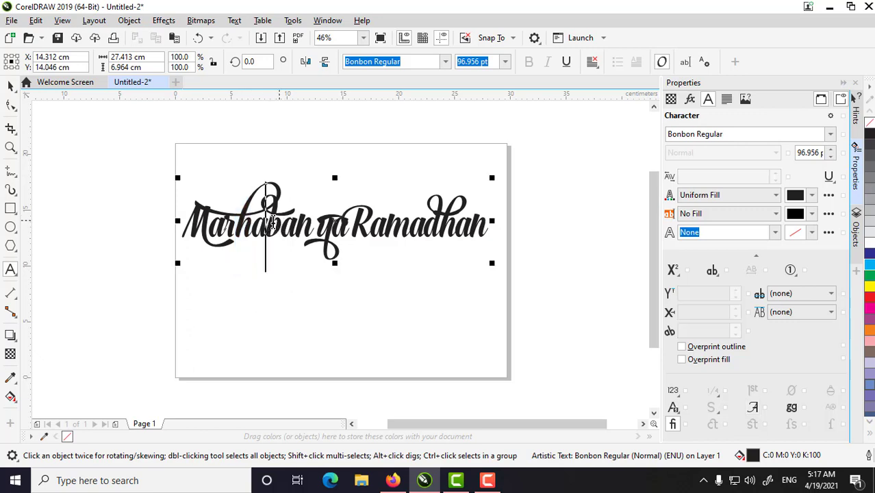
pyautogui.moveTo(263, 226); pyautogui.dragTo(278, 228)
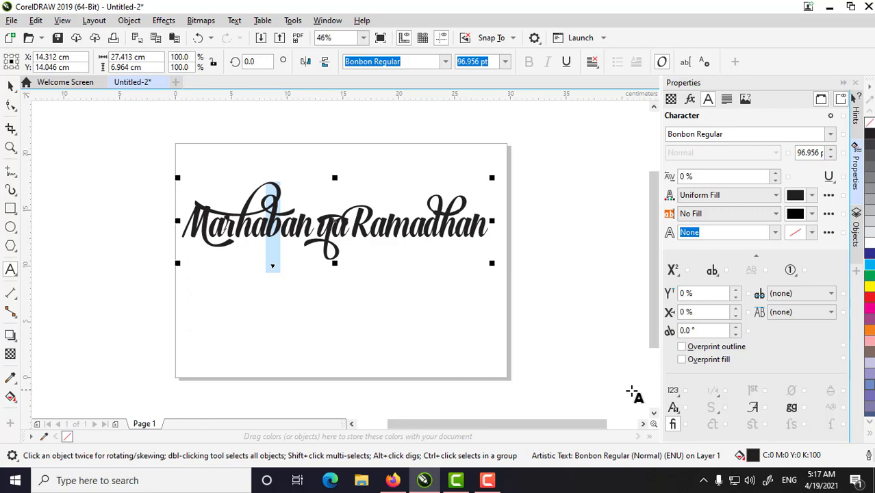
pyautogui.click(762, 409)
pyautogui.click(272, 267)
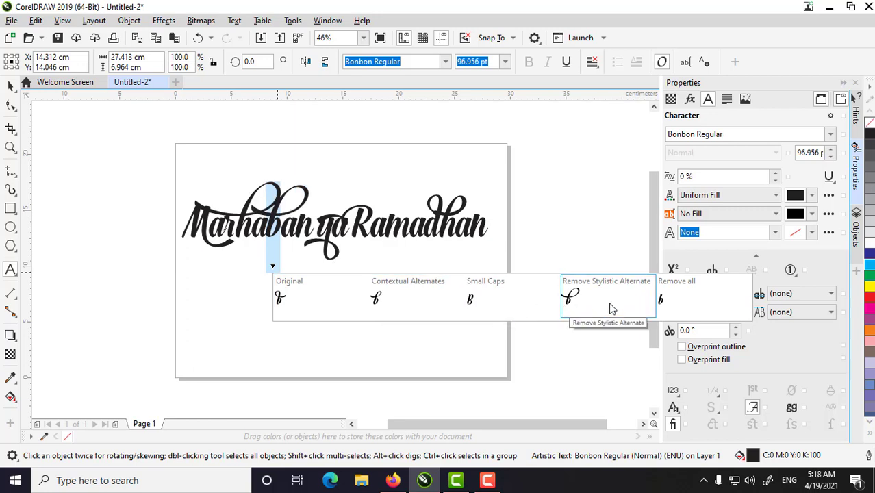
pyautogui.click(664, 307)
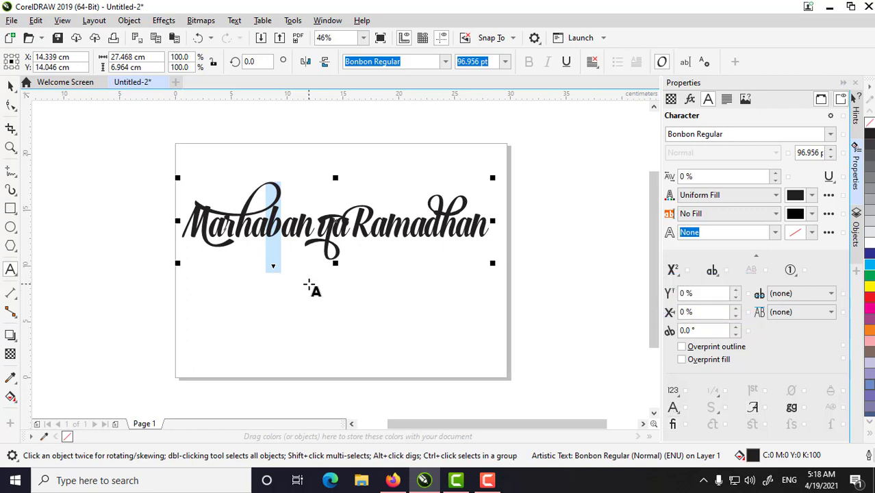
# - Replace the "y" of "ya" with its Contextual Alternates glyph
pyautogui.click(334, 231)
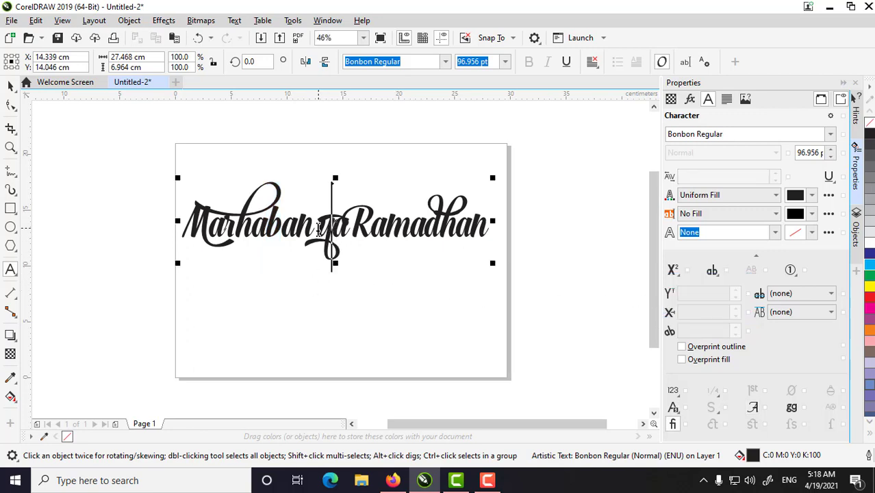
pyautogui.click(319, 229)
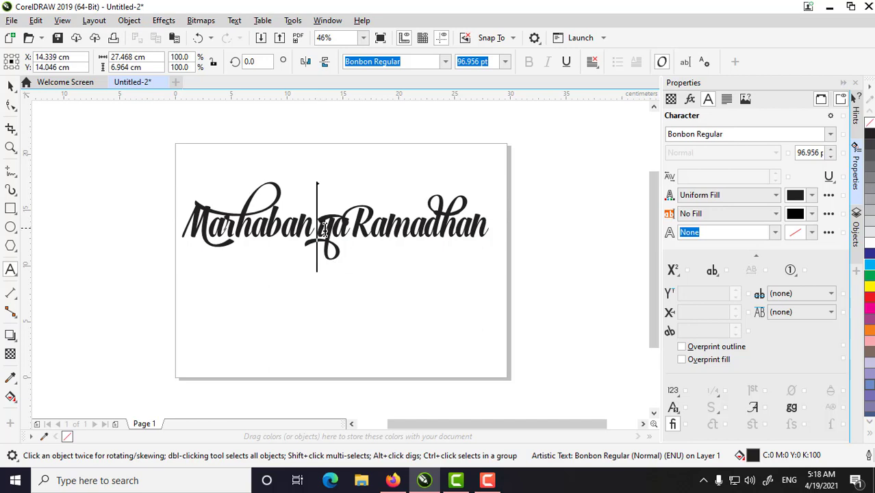
pyautogui.moveTo(329, 232); pyautogui.dragTo(319, 260)
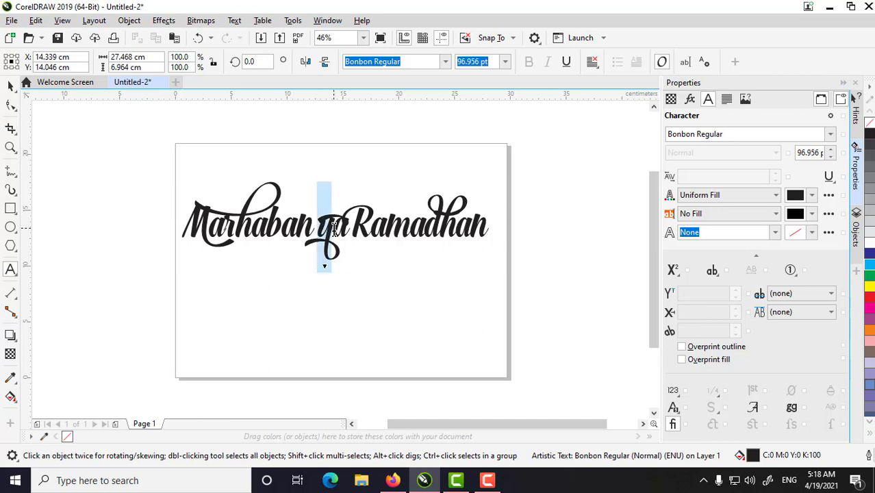
pyautogui.click(324, 267)
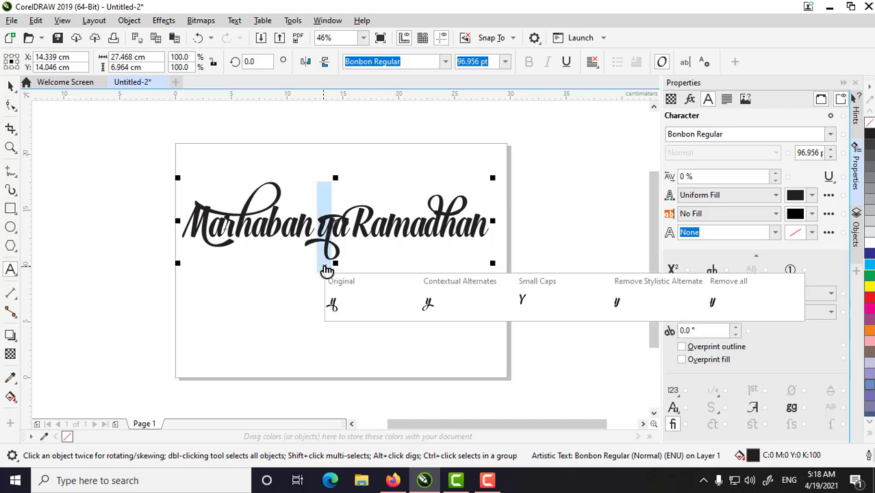
pyautogui.click(432, 310)
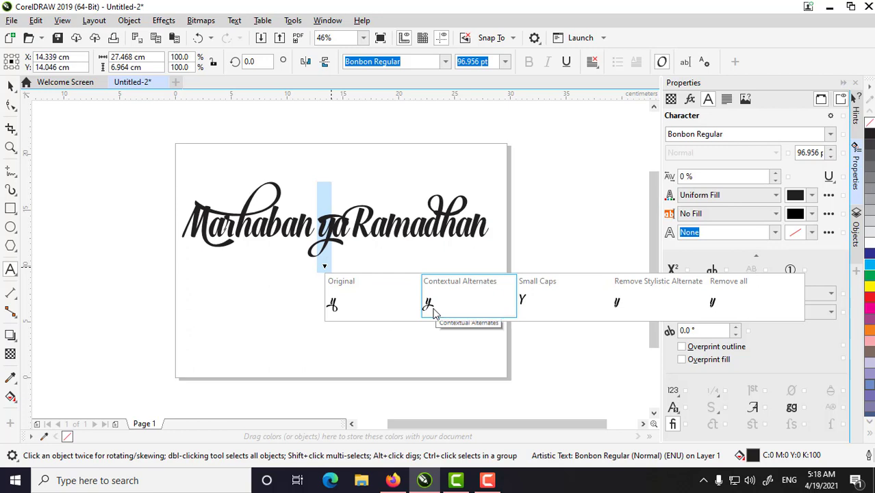
pyautogui.click(433, 313)
# - Replace the "R" of "Ramadhan" with its Contextual Alternates glyph
pyautogui.moveTo(355, 232); pyautogui.dragTo(369, 234)
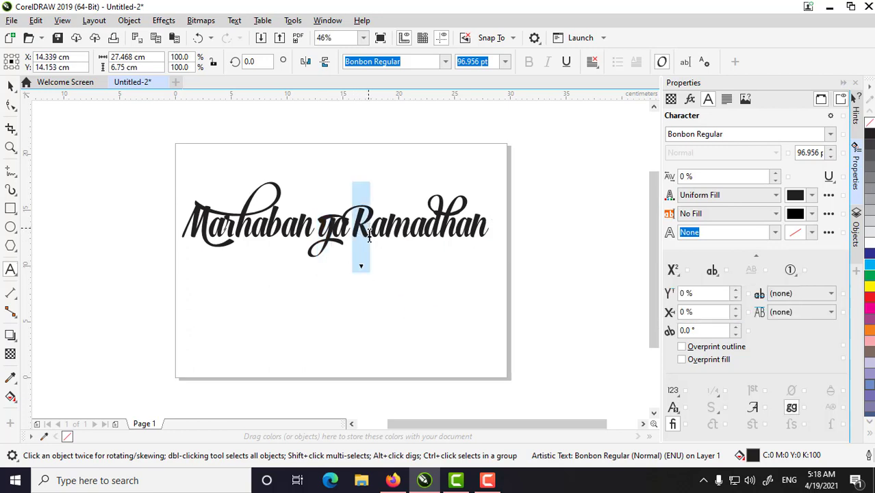
pyautogui.click(361, 267)
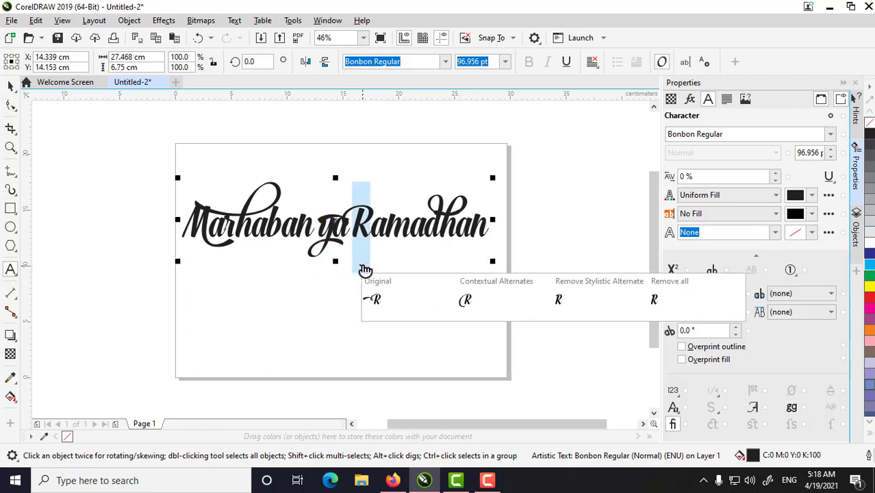
pyautogui.click(467, 296)
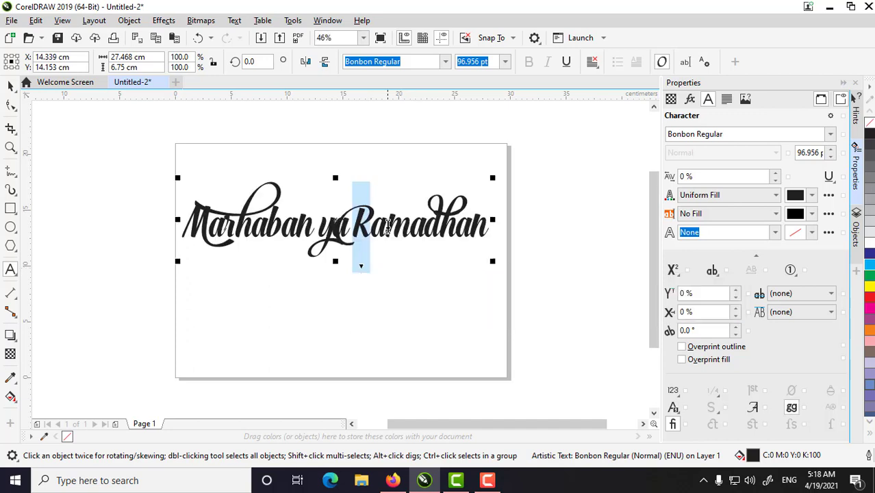
# - In "Ramadhan", choose the Original glyph for the "d" and the Contextual Alternates glyph for the "h"
pyautogui.moveTo(426, 224); pyautogui.dragTo(439, 223)
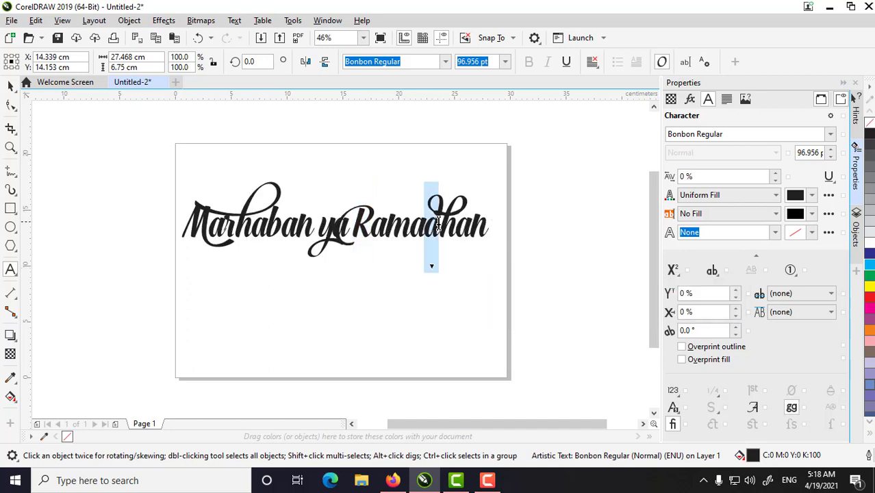
pyautogui.click(432, 267)
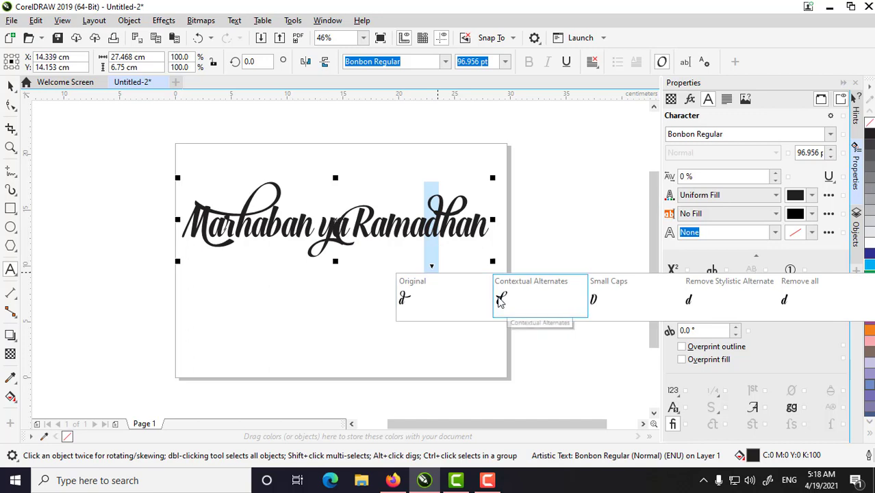
pyautogui.click(416, 297)
pyautogui.click(455, 219)
pyautogui.moveTo(456, 219); pyautogui.dragTo(440, 223)
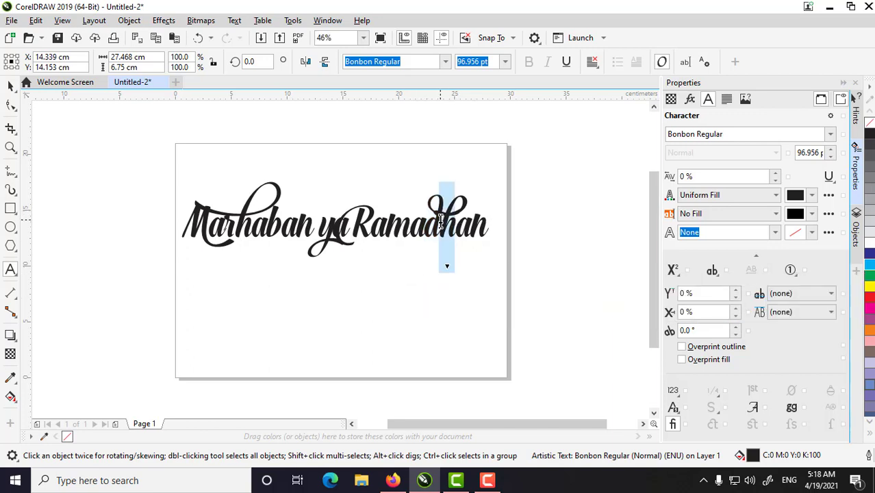
pyautogui.click(449, 267)
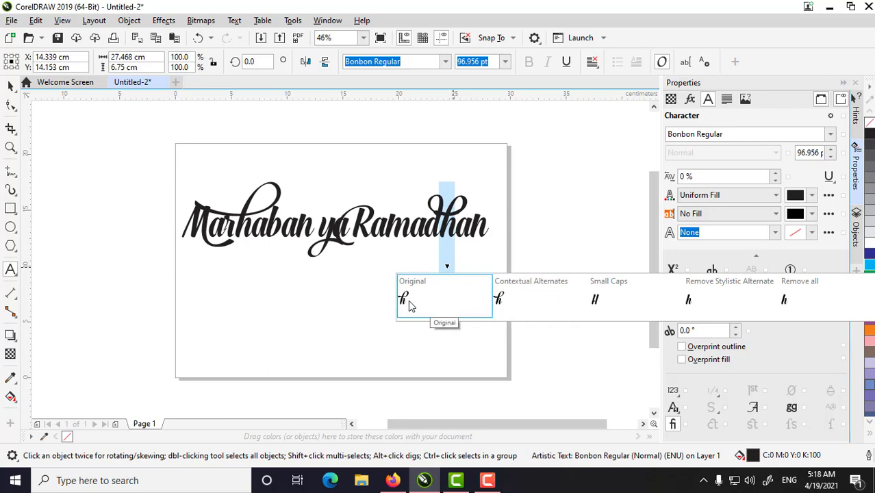
pyautogui.click(508, 310)
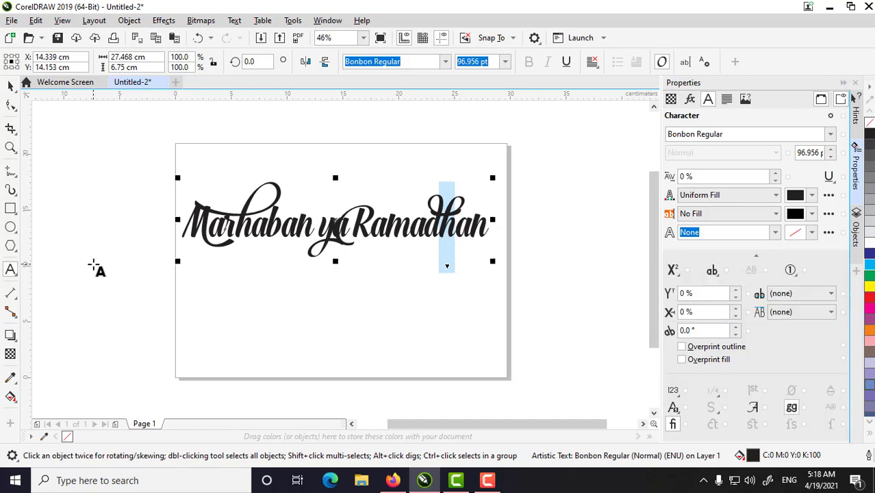
# - Leave text editing and break the whole "Marhaban ya Ramadhan" text apart into separate words
pyautogui.click(11, 86)
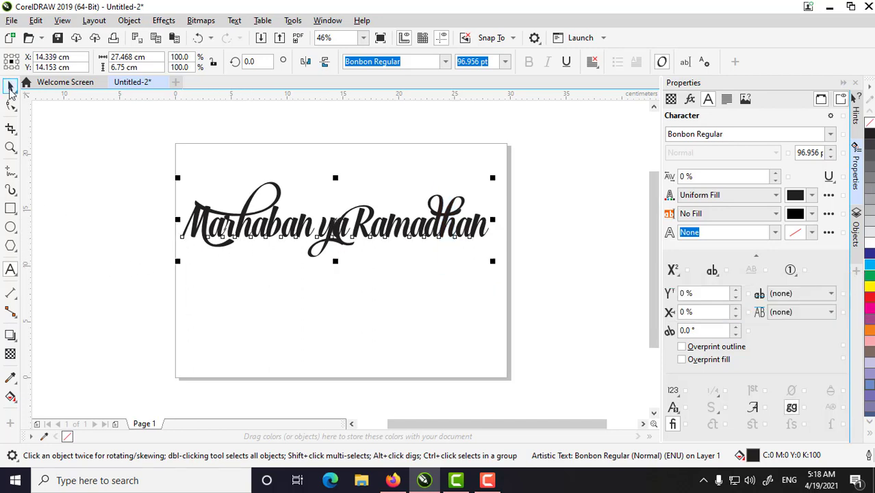
pyautogui.click(607, 279)
pyautogui.click(373, 226)
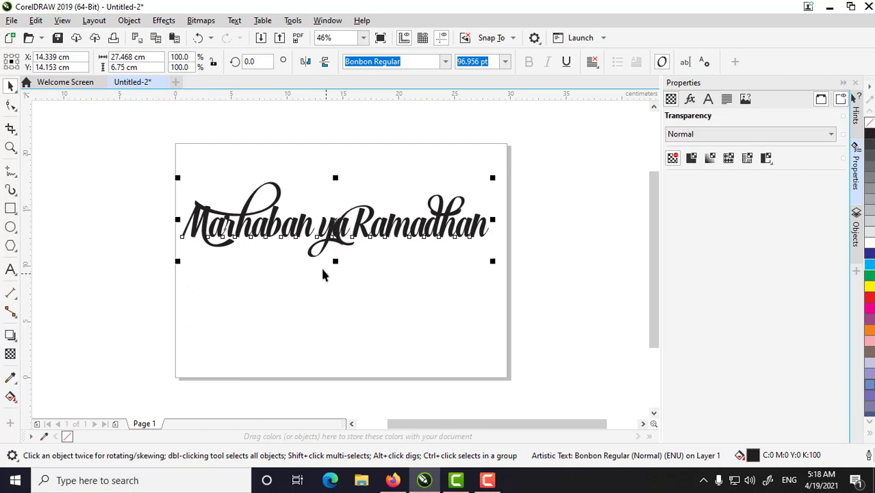
pyautogui.click(558, 202)
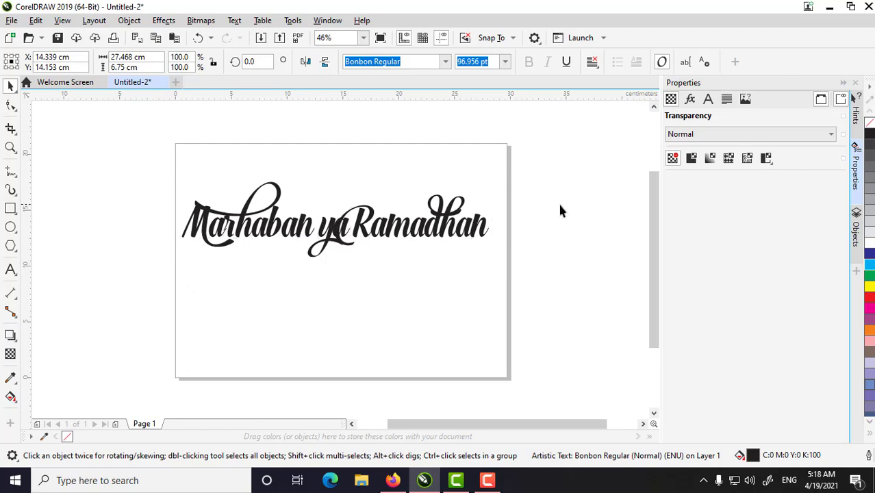
pyautogui.click(328, 235)
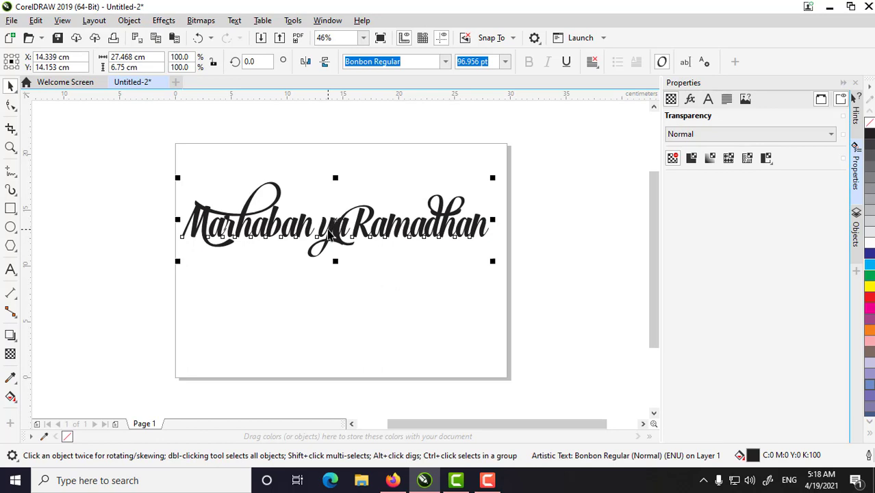
pyautogui.click(512, 229)
pyautogui.click(365, 234)
pyautogui.hotkey('ctrl', 'k')
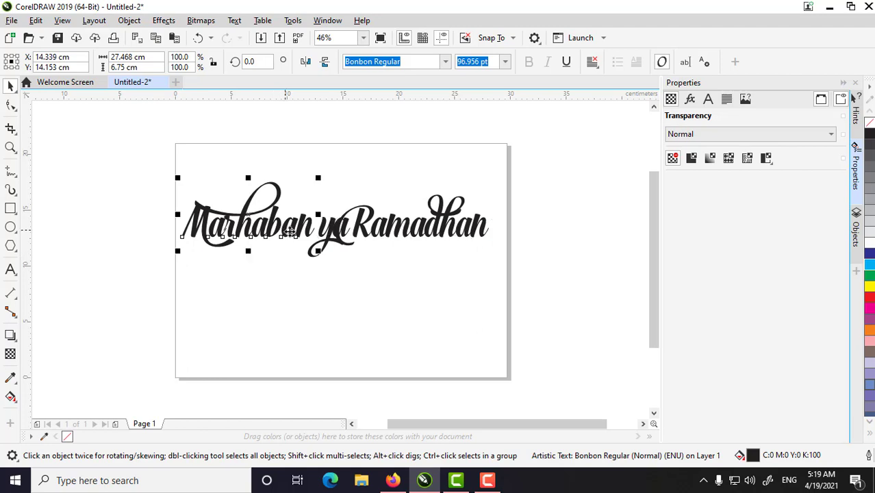
# - Move the word "ya" below the start of "Marhaban", to about X 1.4 cm, Y 9.6 cm
pyautogui.click(319, 299)
pyautogui.click(323, 241)
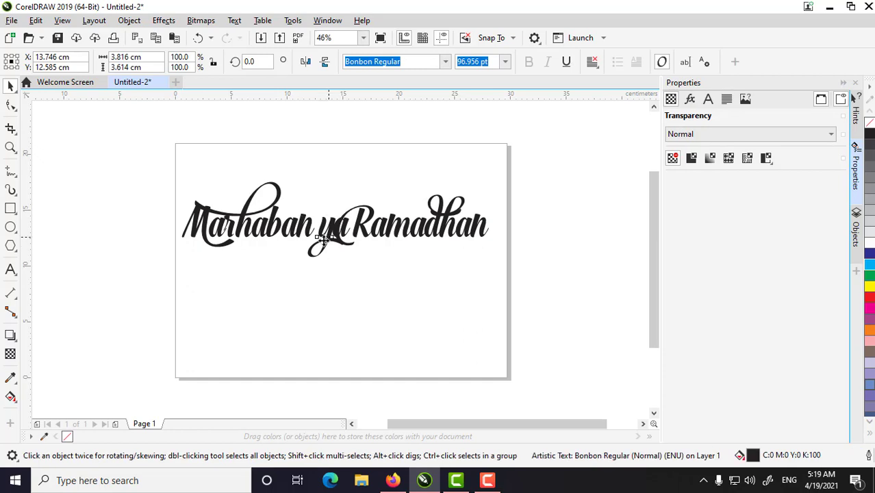
pyautogui.moveTo(324, 238); pyautogui.dragTo(194, 268)
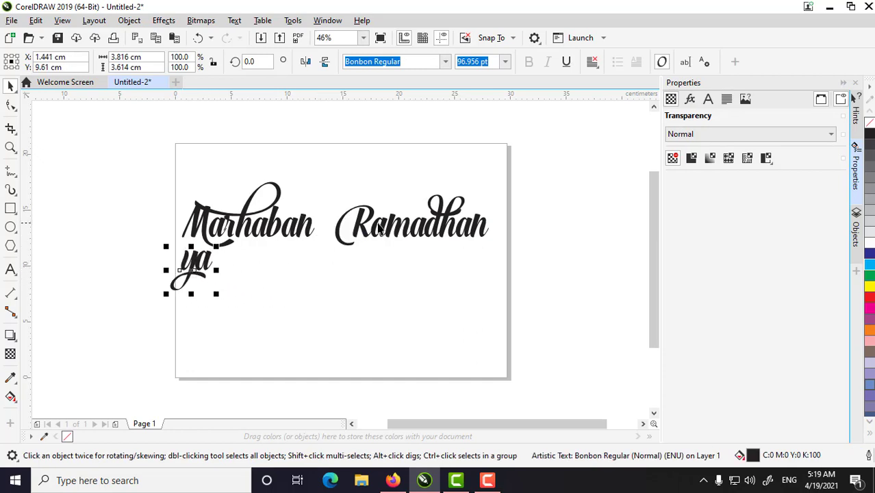
# - Move "Ramadhan" beside "ya" to about X 10.9, Y 10.3 cm, and shift "Marhaban" above them to about X 7.2, Y 15.0 cm
pyautogui.moveTo(378, 230); pyautogui.dragTo(259, 273)
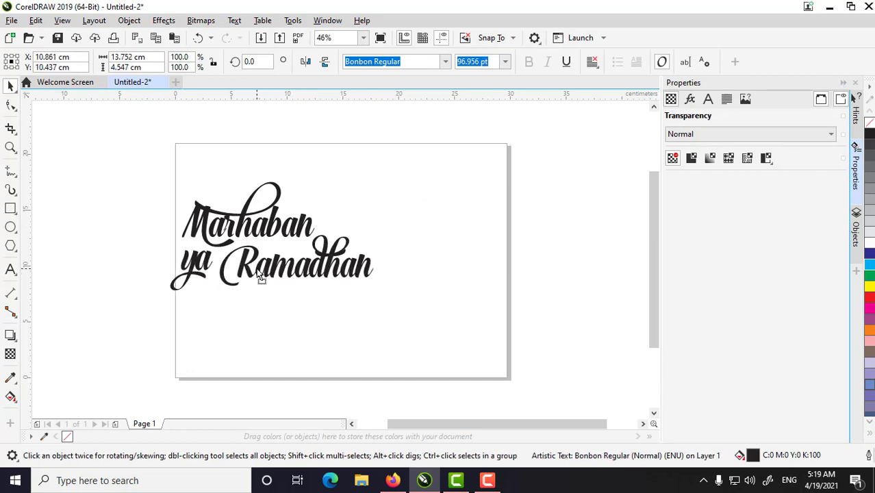
pyautogui.moveTo(262, 238); pyautogui.dragTo(271, 235)
pyautogui.click(326, 332)
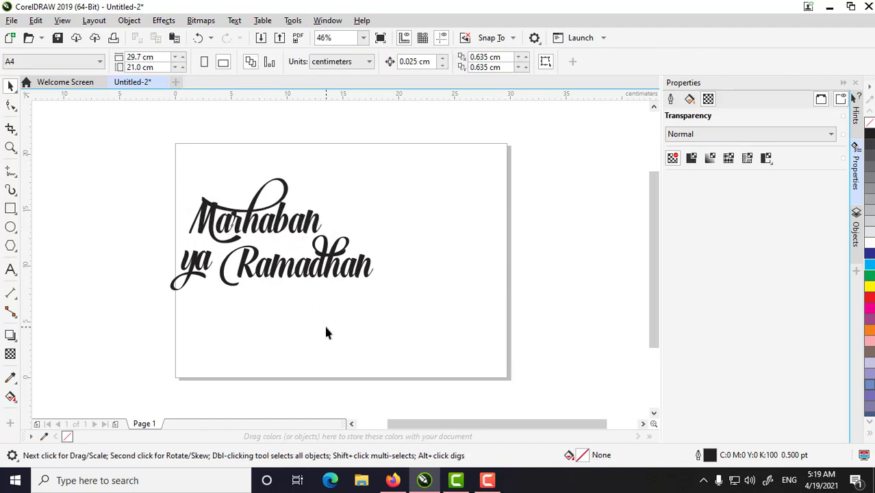
pyautogui.moveTo(295, 274)
pyautogui.mouseDown()
pyautogui.moveTo(339, 281)
pyautogui.moveTo(289, 283)
pyautogui.mouseUp()
pyautogui.click(312, 323)
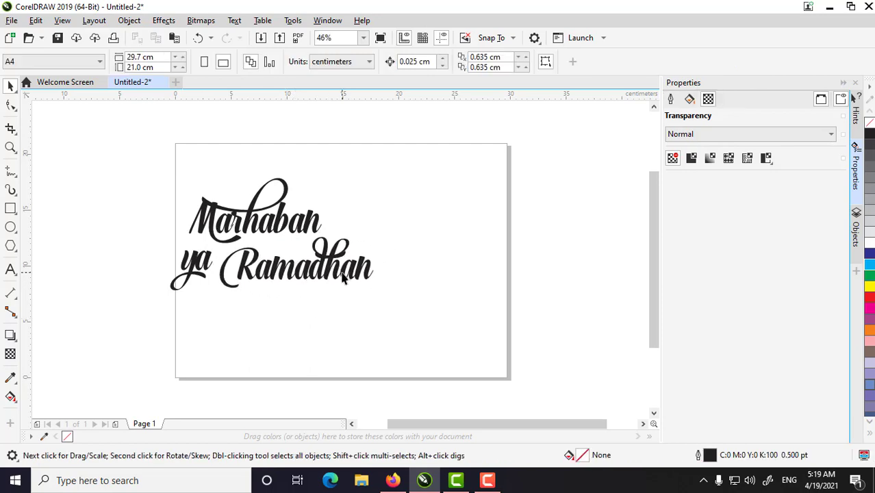
# - Fill the word "Ramadhan" with 90% black (K:90)
pyautogui.click(345, 277)
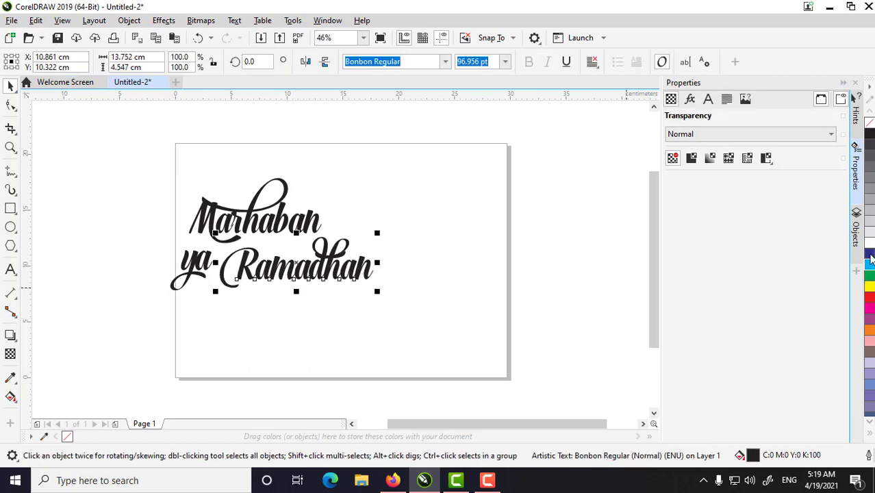
pyautogui.click(869, 143)
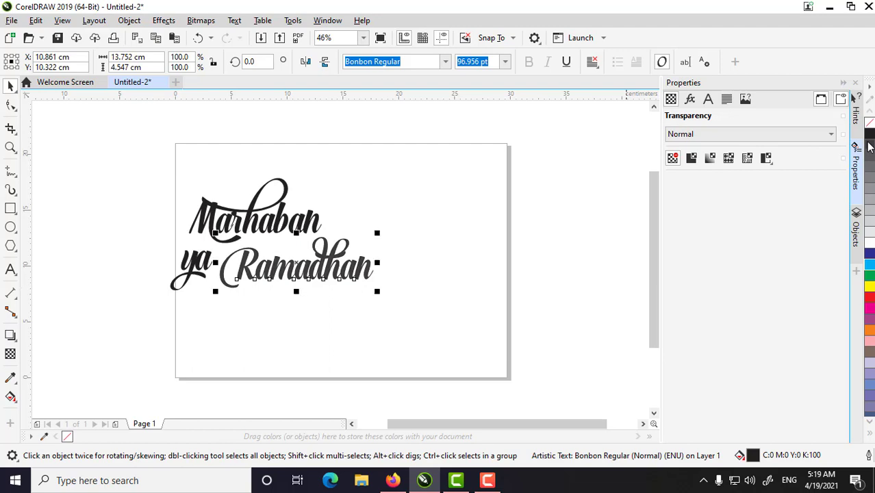
pyautogui.click(457, 225)
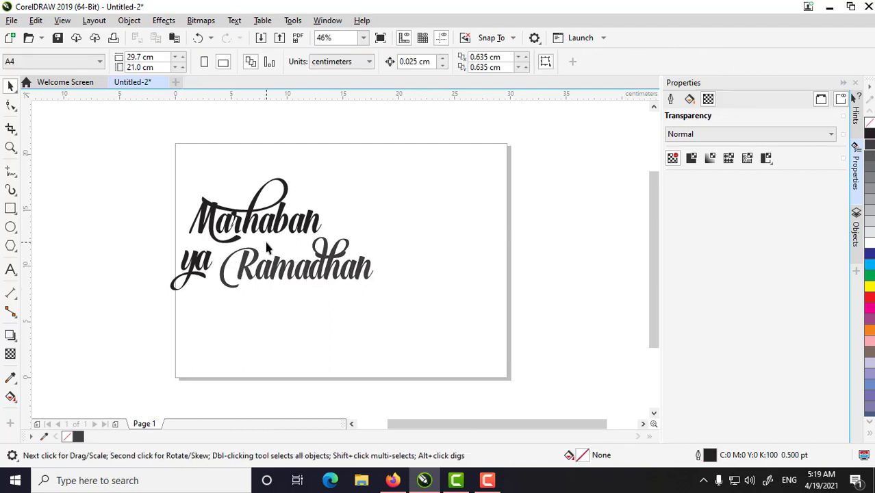
# - Move the word "Marhaban" up and to the right, to about X 8.2 cm, Y 16.0 cm
pyautogui.click(299, 234)
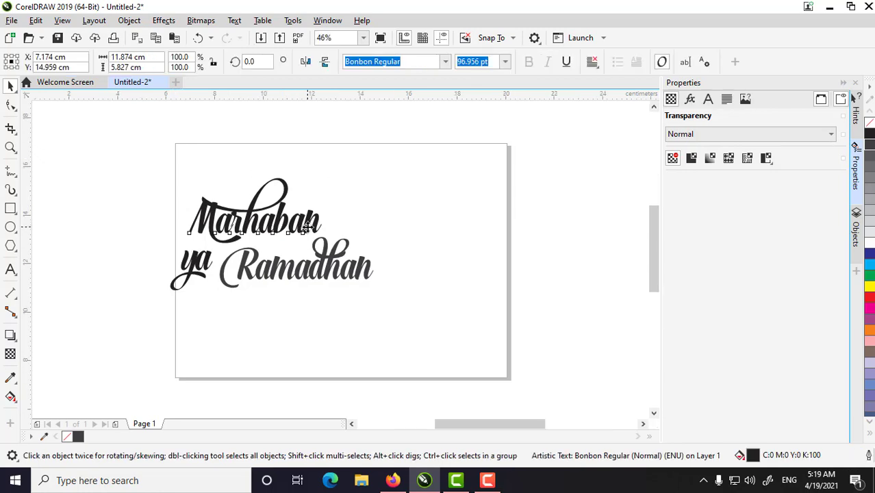
pyautogui.scroll(2, 299, 234)
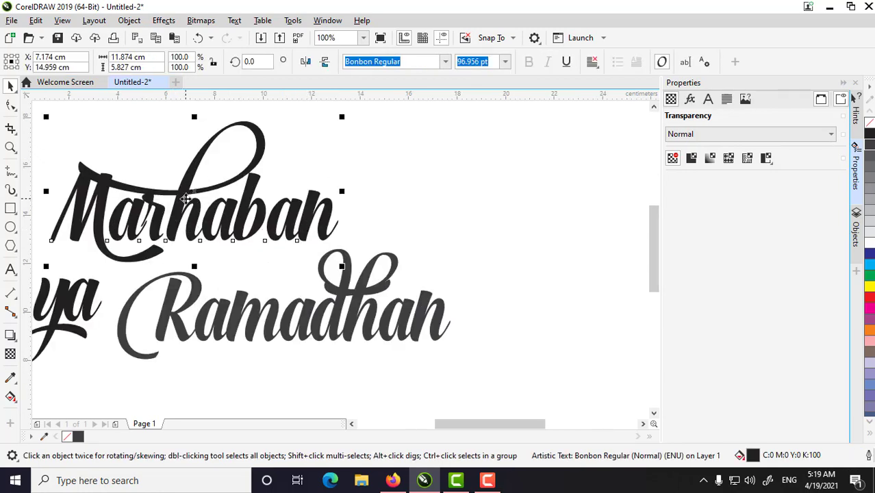
pyautogui.moveTo(185, 199); pyautogui.dragTo(202, 181)
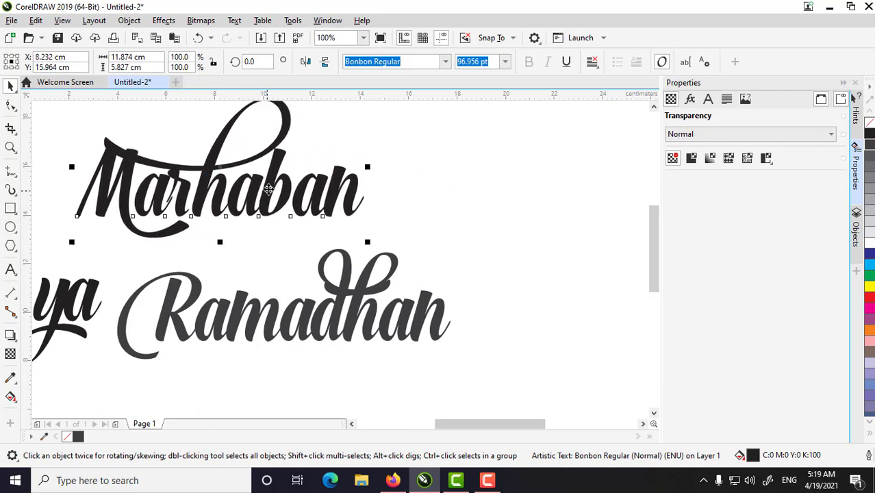
pyautogui.click(461, 208)
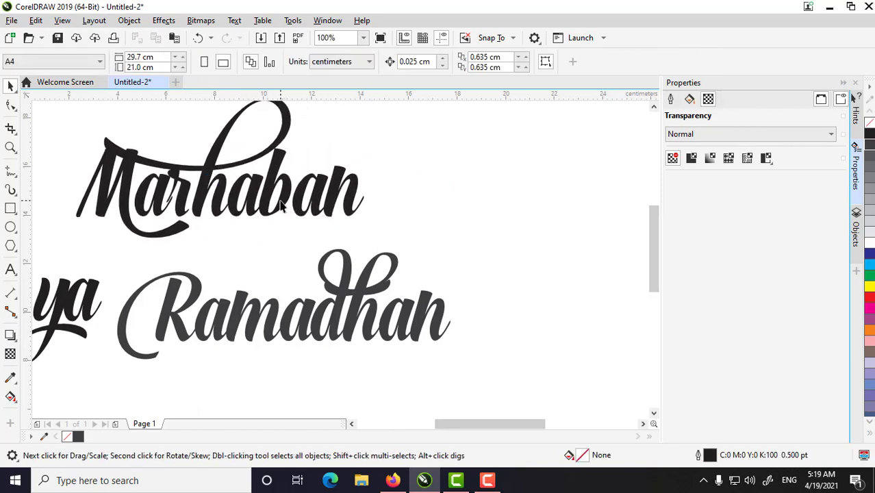
# - Break the word "Marhaban" apart into separate letters
pyautogui.click(281, 204)
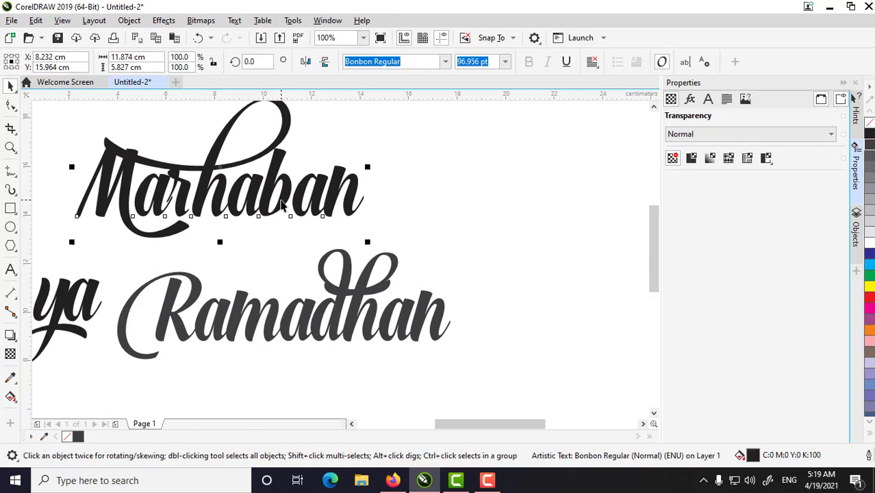
pyautogui.hotkey('ctrl', 'k')
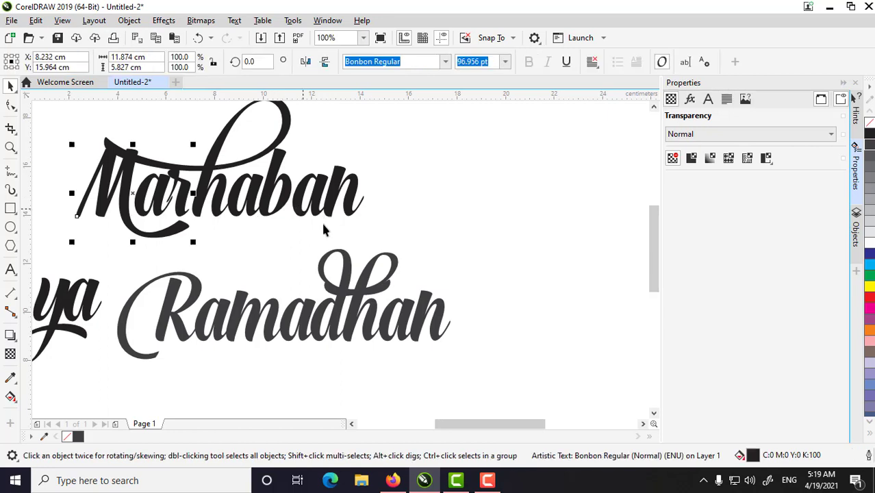
pyautogui.click(381, 240)
# - Try moving the final "n" and the last "a" of "Marhaban" to the right, and undo both moves
pyautogui.click(353, 209)
pyautogui.moveTo(353, 209); pyautogui.dragTo(373, 212)
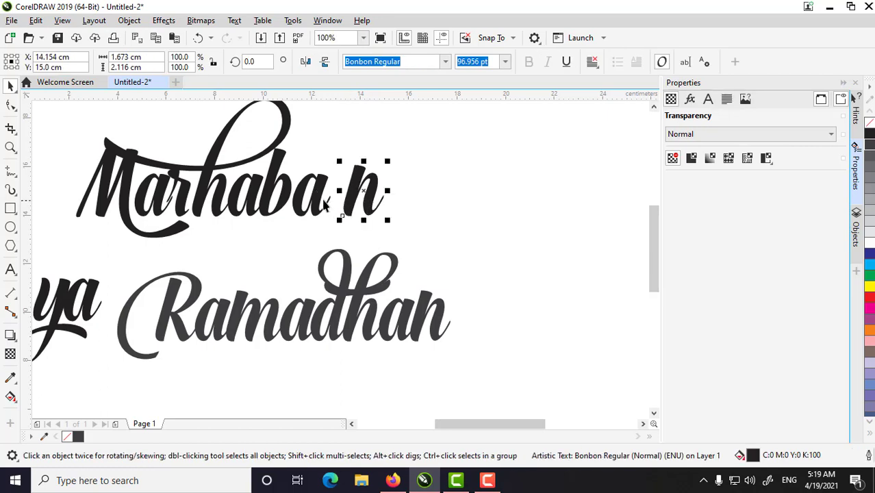
pyautogui.moveTo(310, 197); pyautogui.dragTo(322, 199)
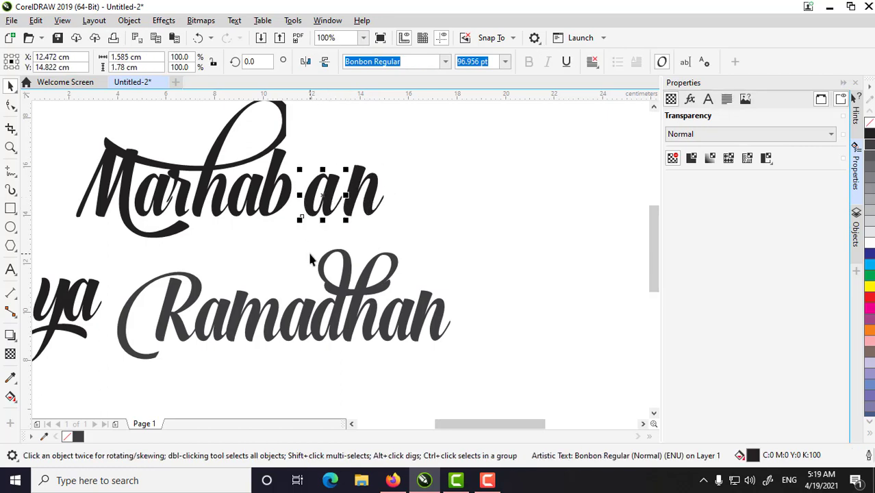
pyautogui.hotkey('ctrl', 'z')
pyautogui.hotkey('ctrl', 'z')
pyautogui.click(390, 204)
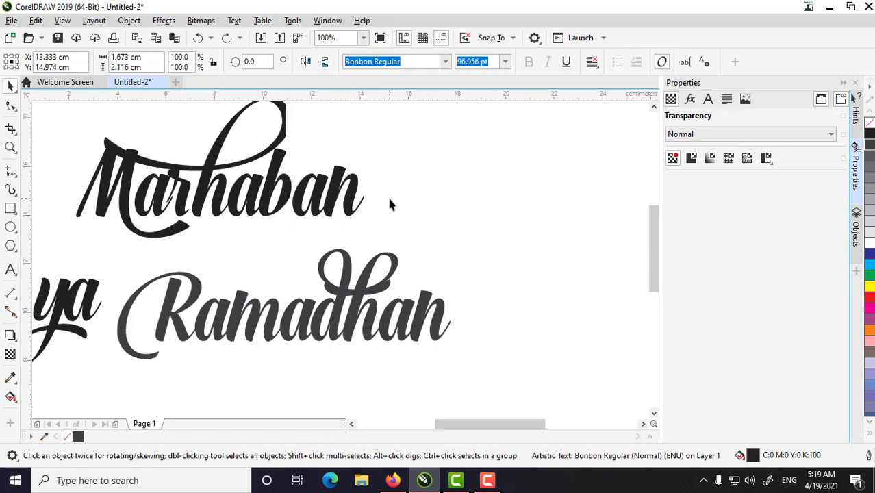
# - Turn on Stylistic Alternates for the last "a" of "Marhaban" and choose its Remove Stylistic Alternate glyph
pyautogui.click(317, 200)
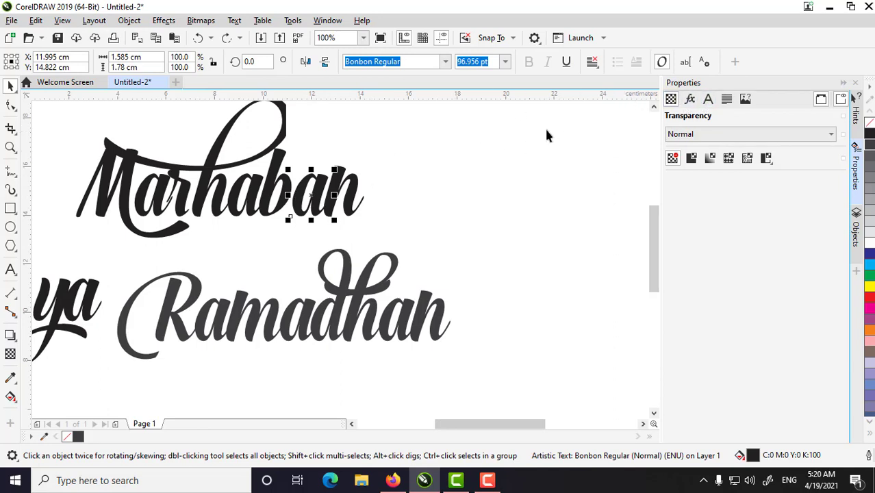
pyautogui.click(709, 99)
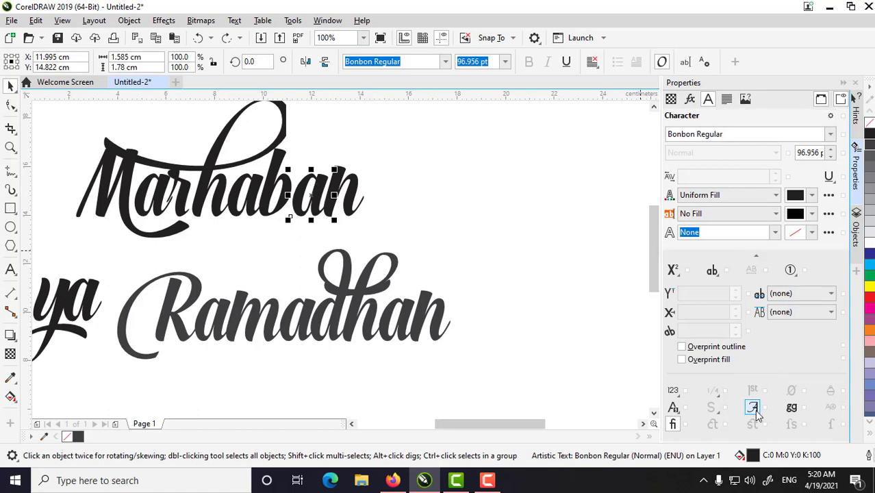
pyautogui.click(753, 409)
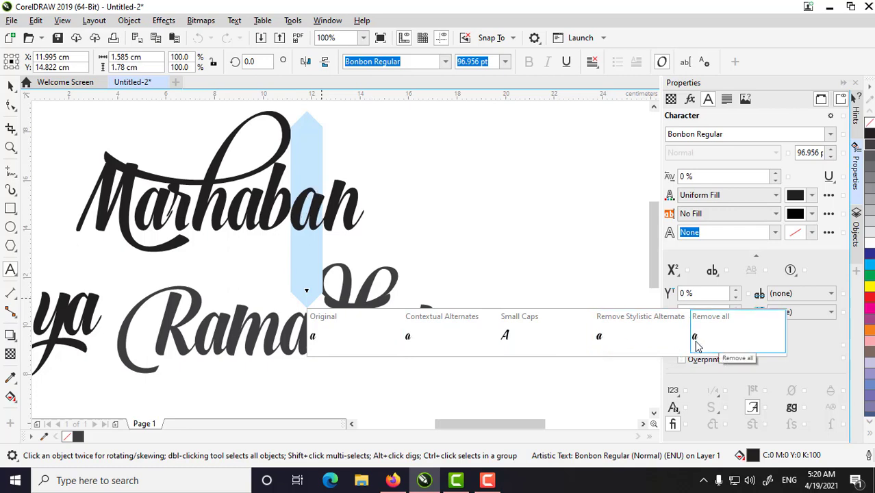
pyautogui.click(599, 335)
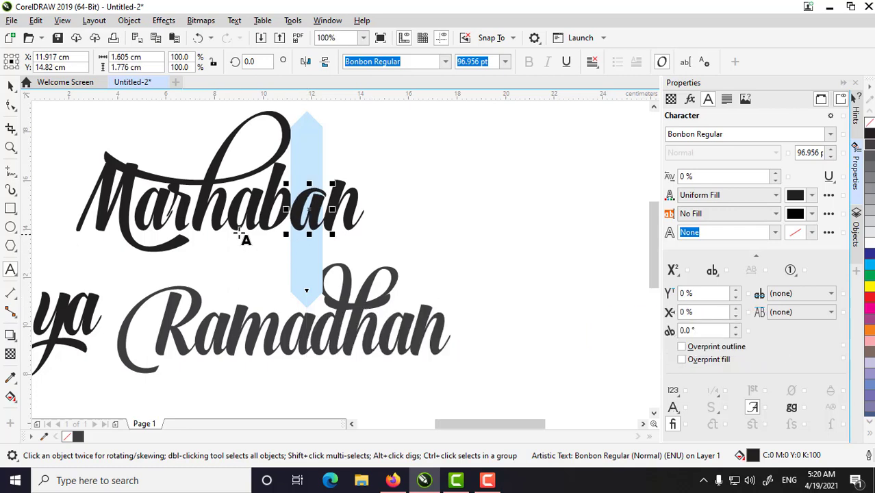
# - Turn on Stylistic Alternates for the middle "a" of "Marhaban", choose its Remove Stylistic Alternate glyph, and leave text editing
pyautogui.moveTo(258, 212); pyautogui.dragTo(236, 212)
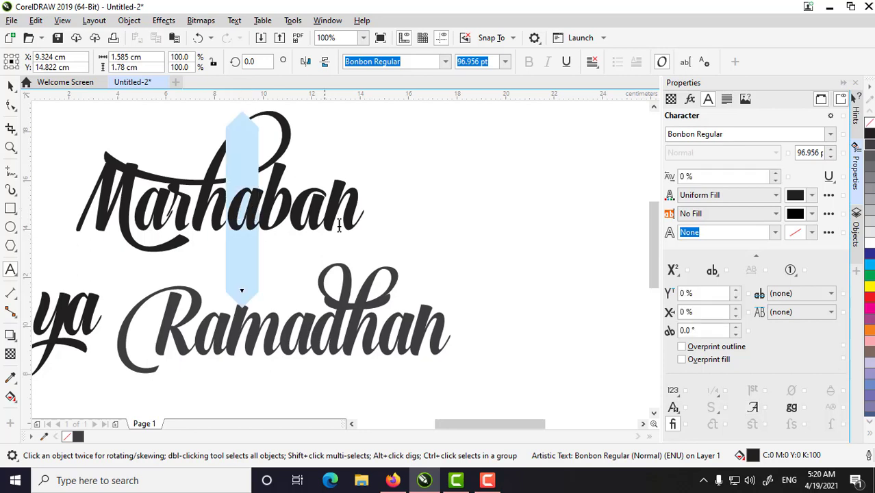
pyautogui.click(752, 407)
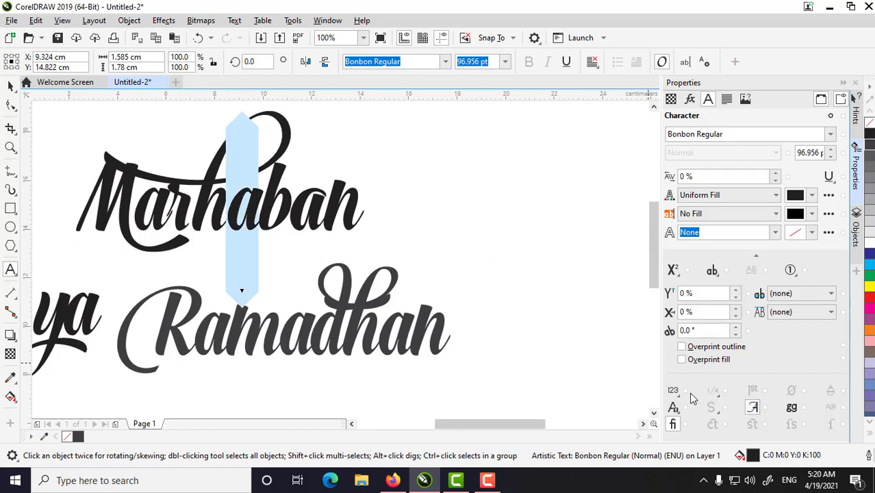
pyautogui.click(244, 296)
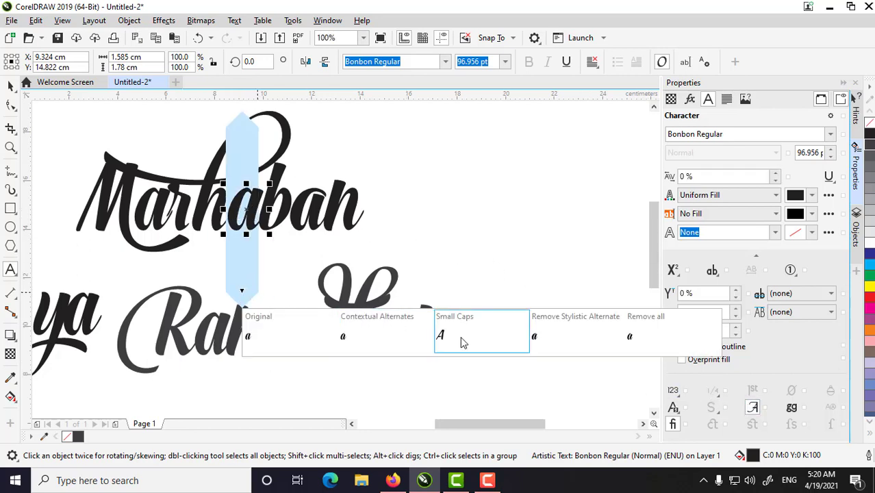
pyautogui.click(538, 347)
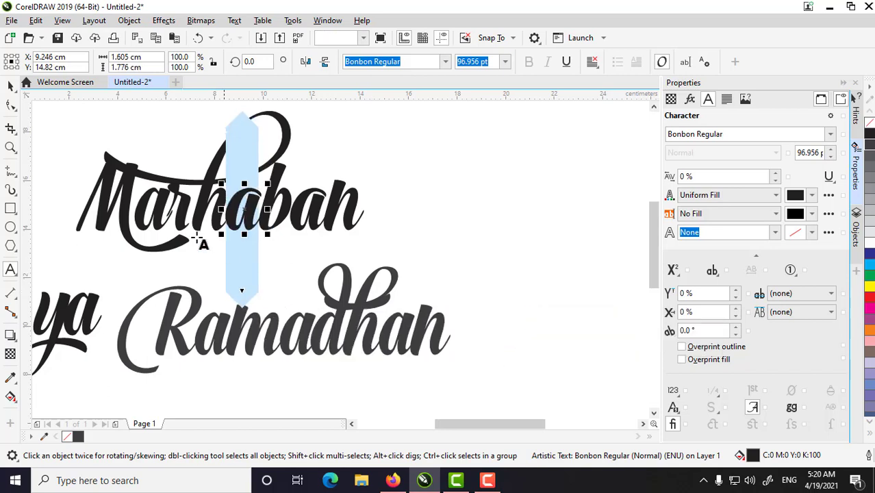
pyautogui.press('Escape')
pyautogui.press('Escape')
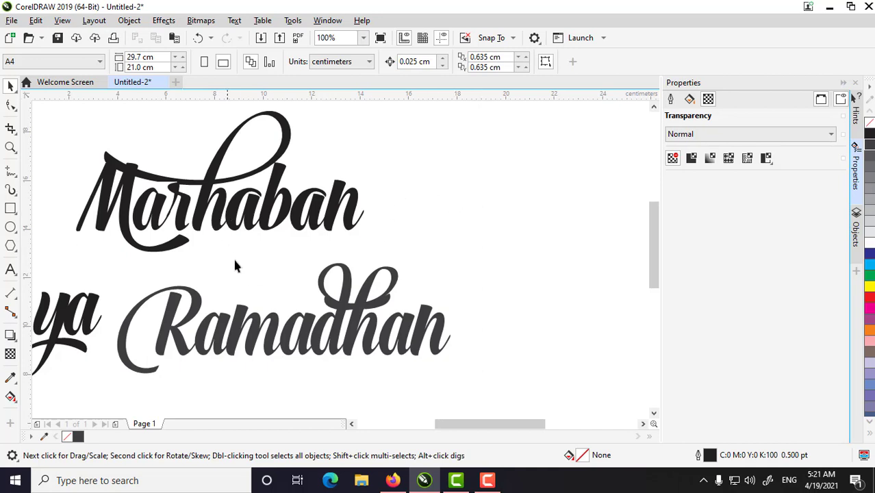
pyautogui.scroll(-3, 247, 273)
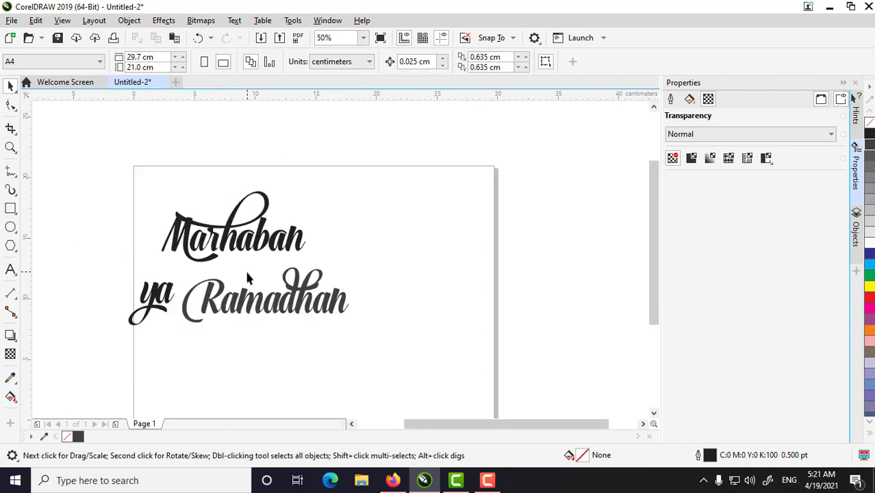
pyautogui.click(234, 306)
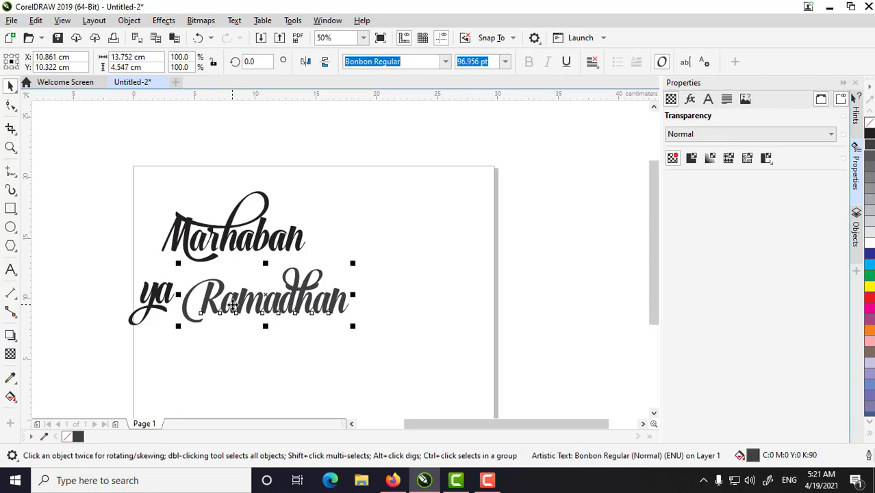
pyautogui.click(378, 221)
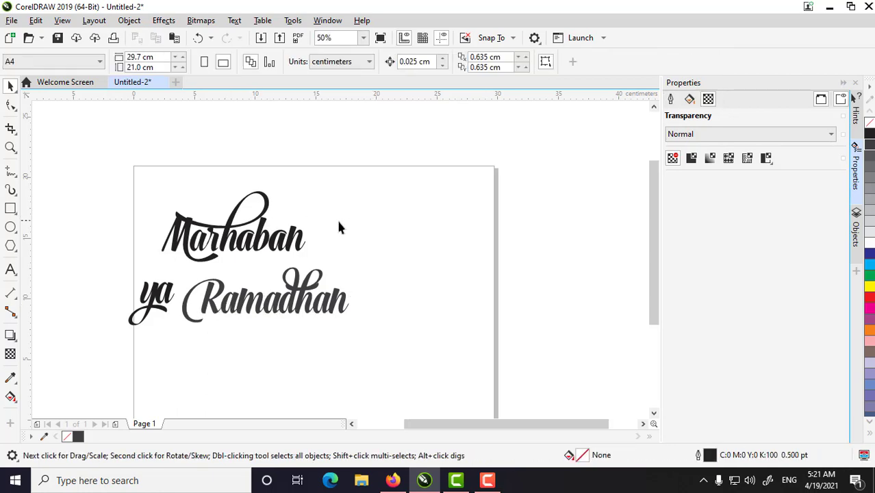
# - Select all eight letters of "Marhaban" together and convert them to curves
pyautogui.scroll(3, 338, 227)
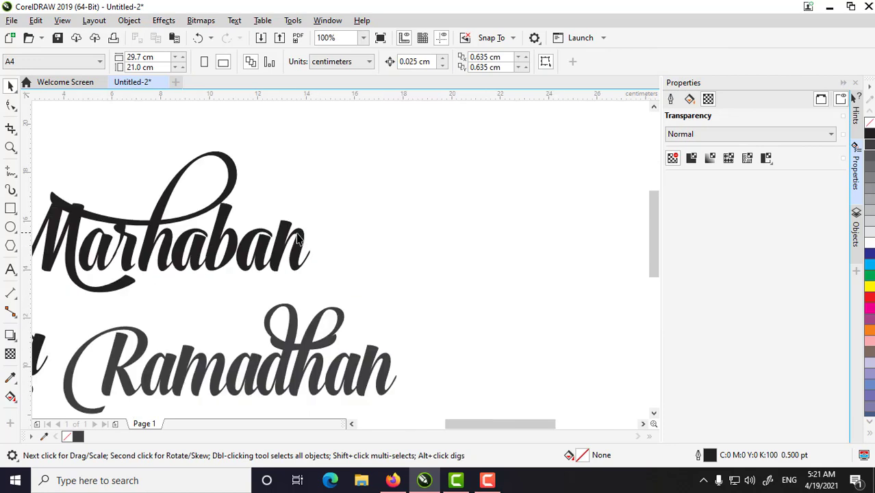
pyautogui.click(352, 424)
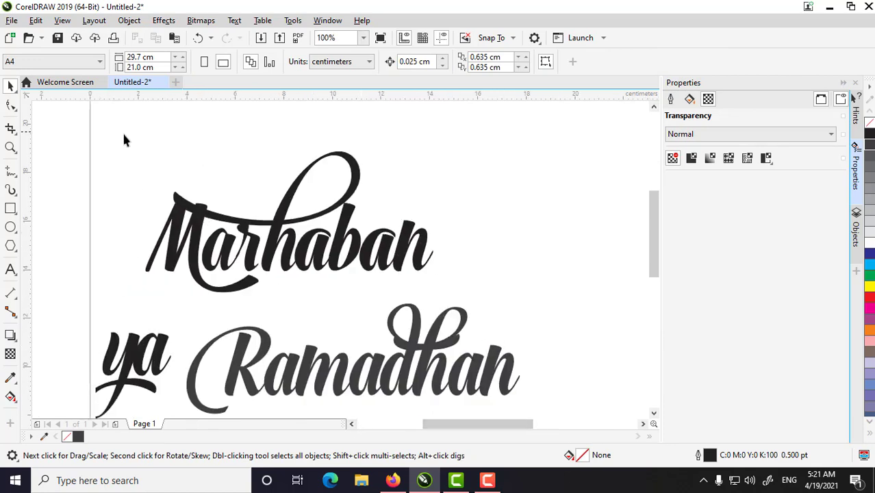
pyautogui.moveTo(113, 131); pyautogui.dragTo(475, 303)
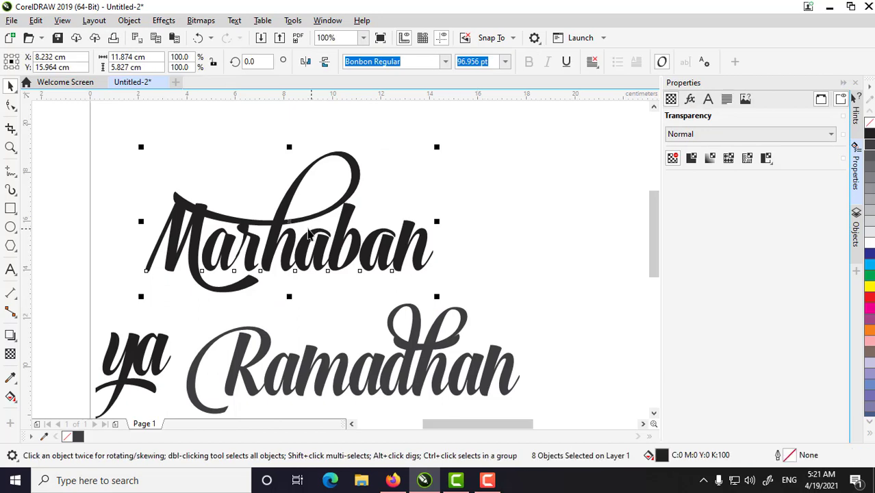
pyautogui.rightClick(286, 241)
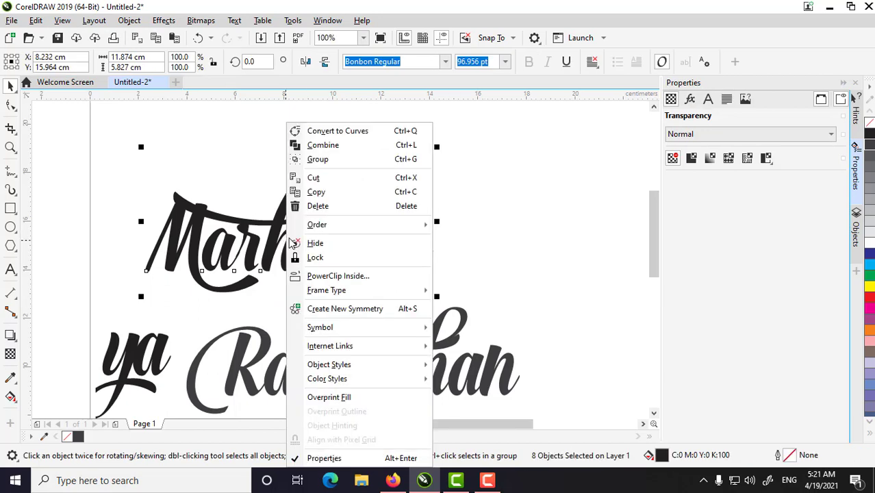
pyautogui.click(327, 133)
pyautogui.click(306, 273)
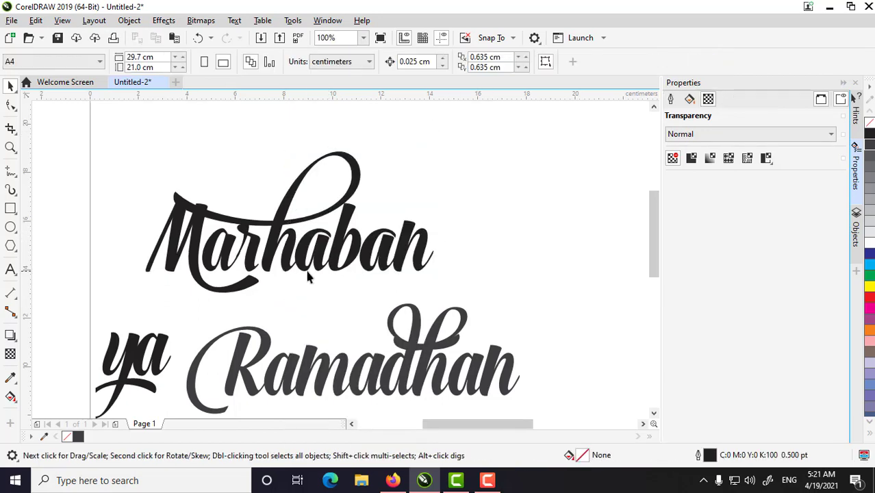
# - Select the middle "a", the final "n" and the "h" of "Marhaban" in turn to check that each letter is a separate curve
pyautogui.scroll(2, 306, 273)
pyautogui.click(298, 230)
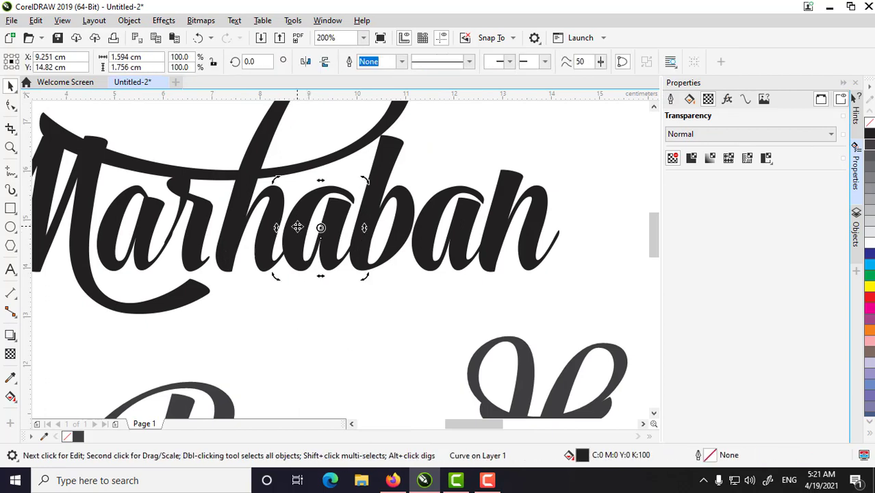
pyautogui.scroll(-2, 355, 278)
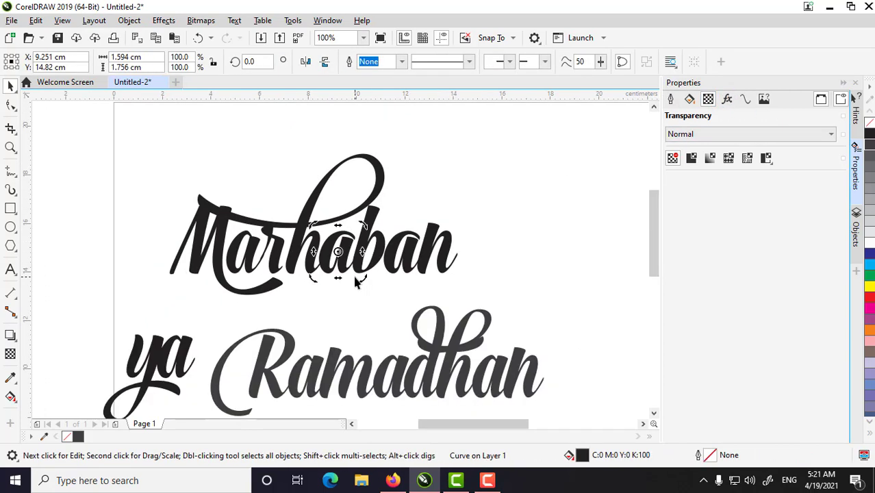
pyautogui.click(431, 236)
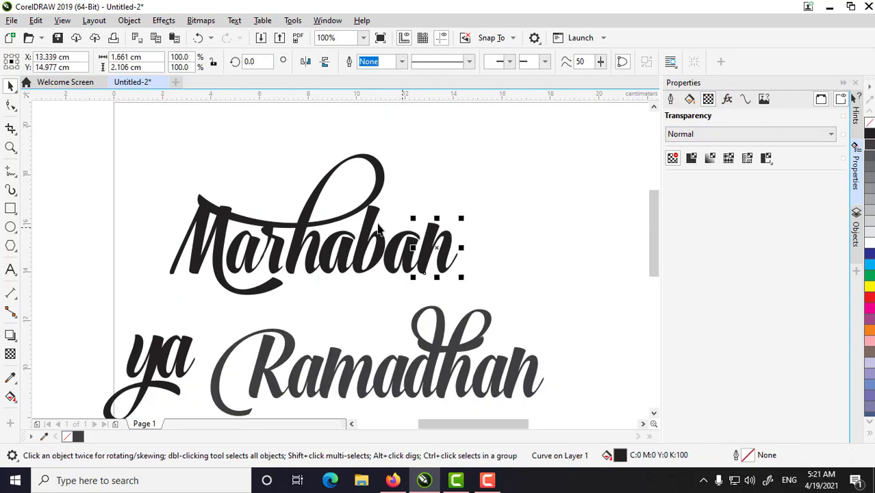
pyautogui.click(288, 229)
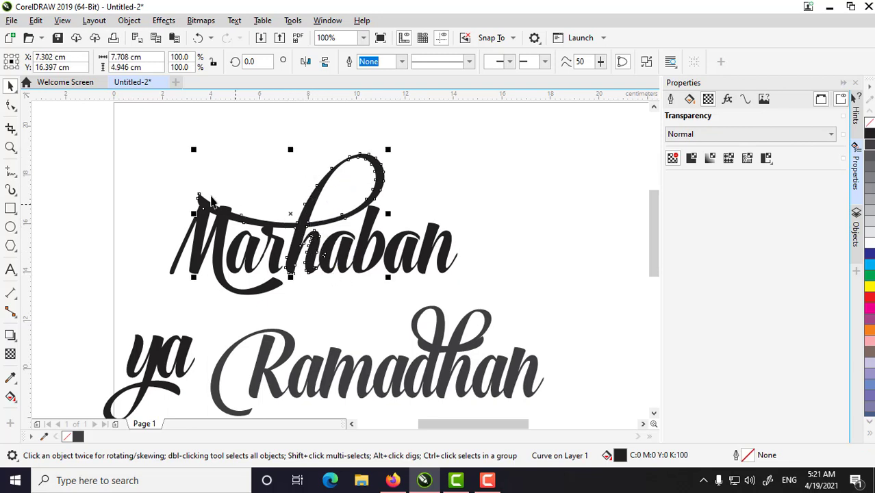
# - Open the nodes of the "h" in "Marhaban" for editing with the Shape tool
pyautogui.click(11, 110)
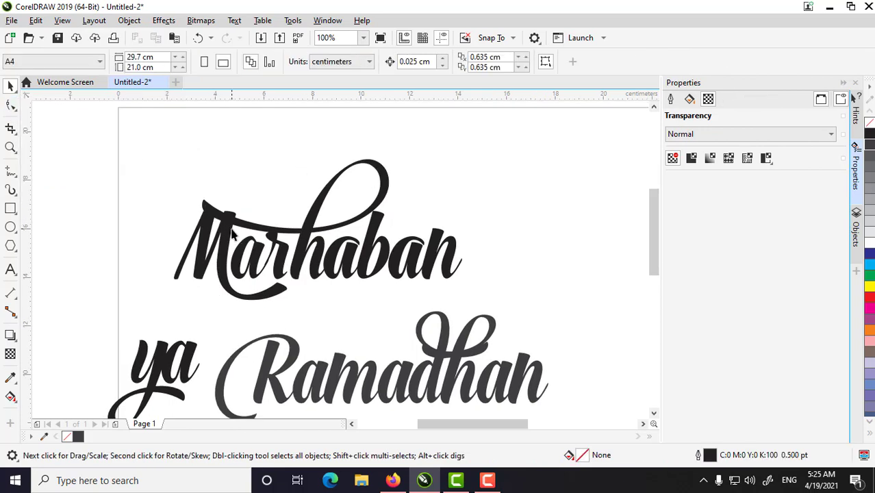
pyautogui.click(11, 108)
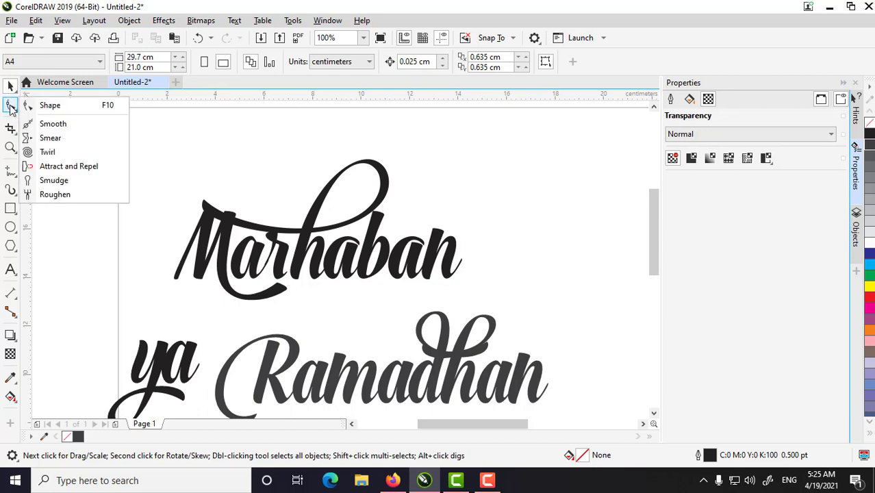
pyautogui.click(53, 107)
pyautogui.click(315, 234)
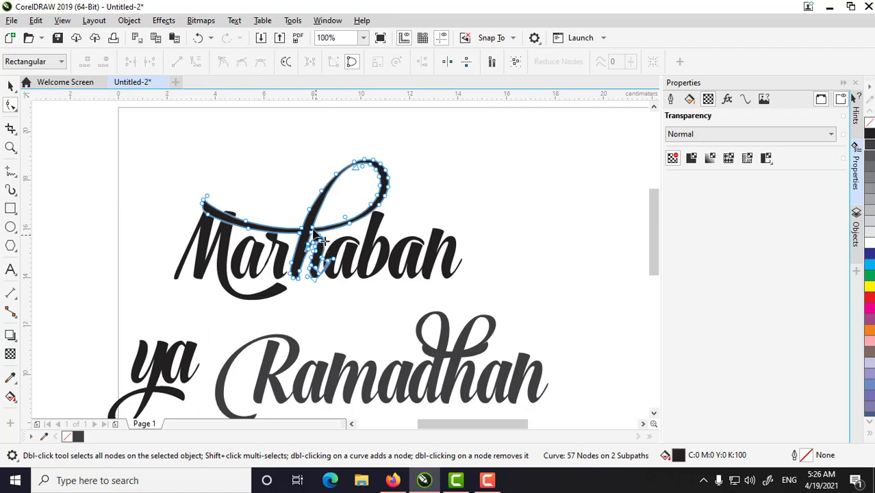
pyautogui.scroll(2, 315, 236)
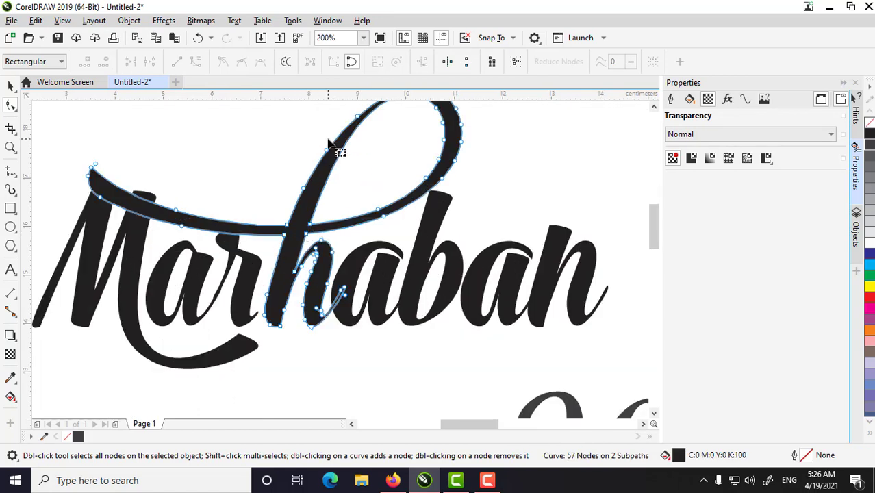
pyautogui.scroll(-2, 329, 144)
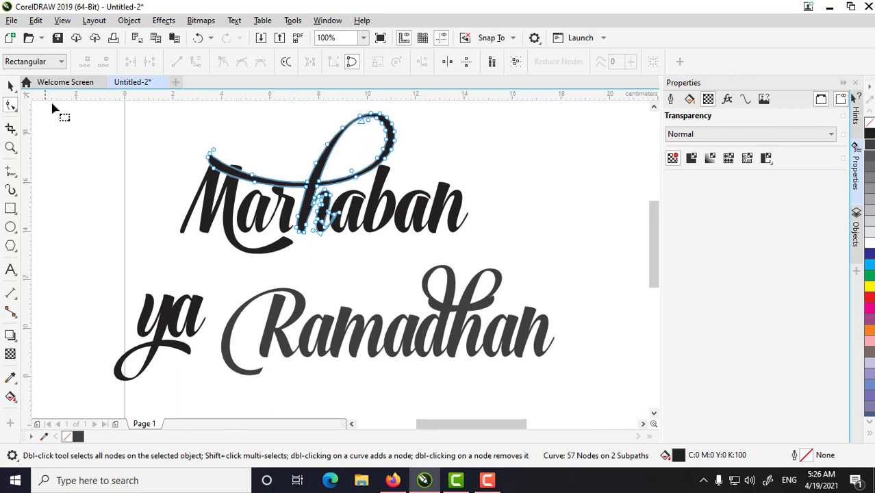
pyautogui.click(654, 106)
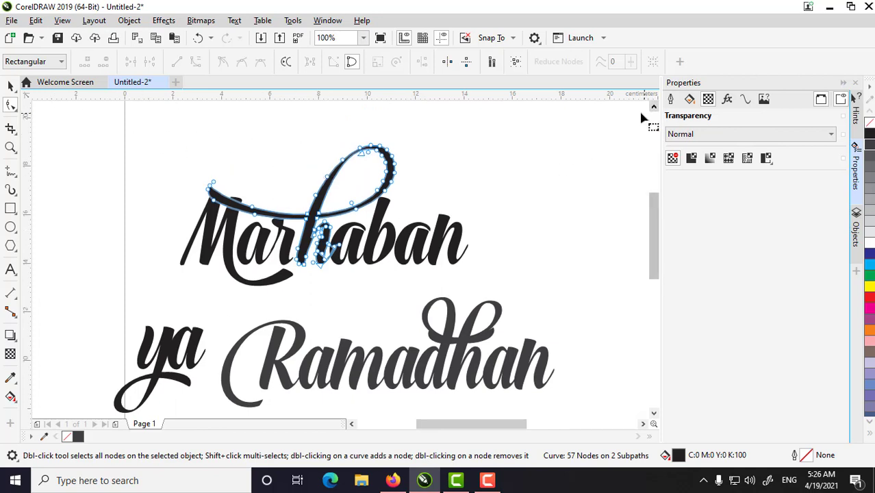
pyautogui.scroll(2, 322, 226)
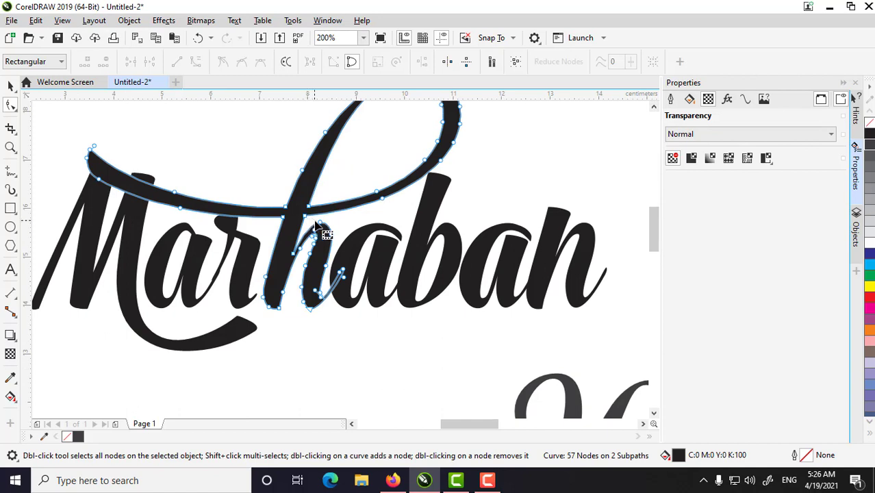
# - Select all nodes of the "h" swash and loop and move them about 0.2 cm right and 0.5 cm up, clear of the "M"
pyautogui.moveTo(469, 217); pyautogui.dragTo(55, 145)
pyautogui.moveTo(55, 145); pyautogui.dragTo(52, 100)
pyautogui.moveTo(49, 105); pyautogui.dragTo(493, 303)
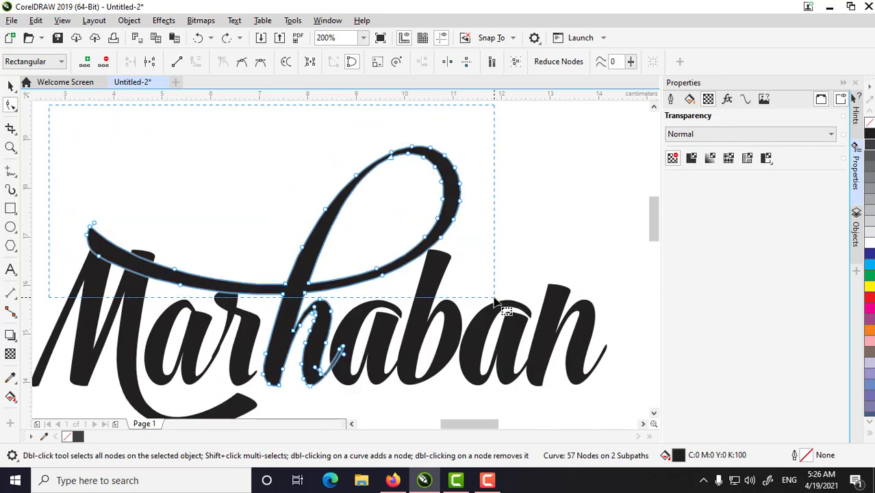
pyautogui.moveTo(495, 301); pyautogui.dragTo(496, 302)
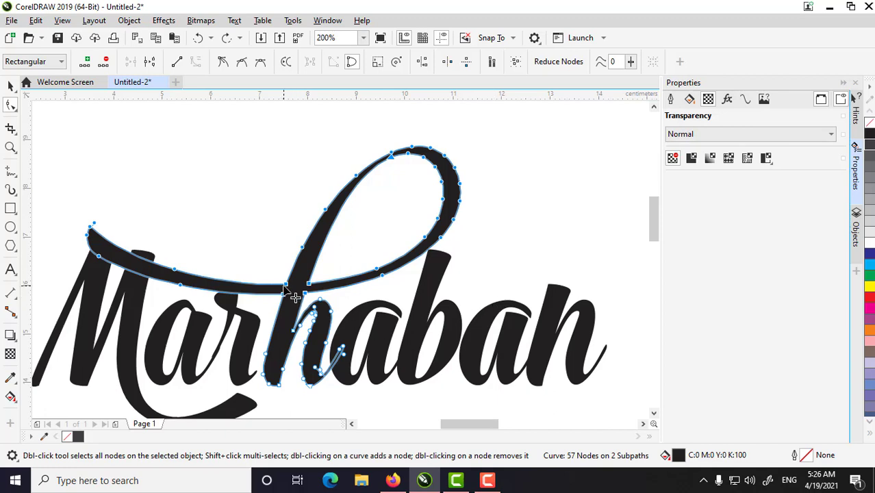
pyautogui.moveTo(295, 294); pyautogui.dragTo(305, 267)
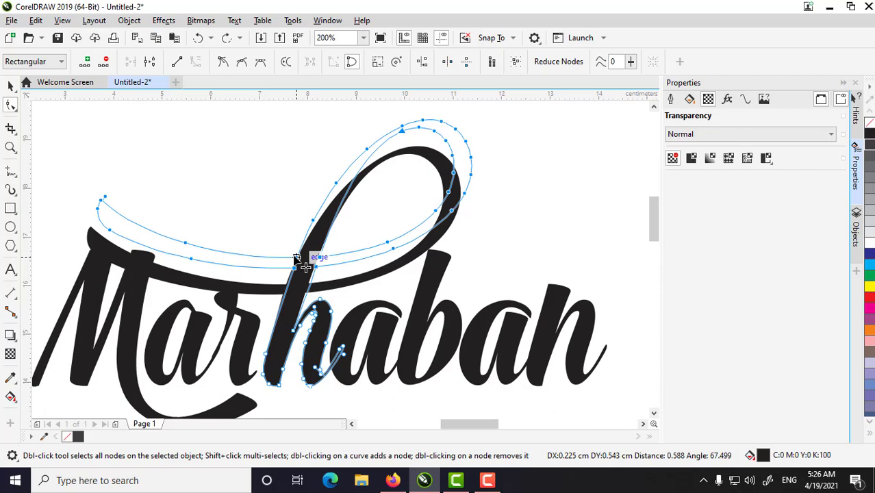
pyautogui.moveTo(306, 268); pyautogui.dragTo(305, 267)
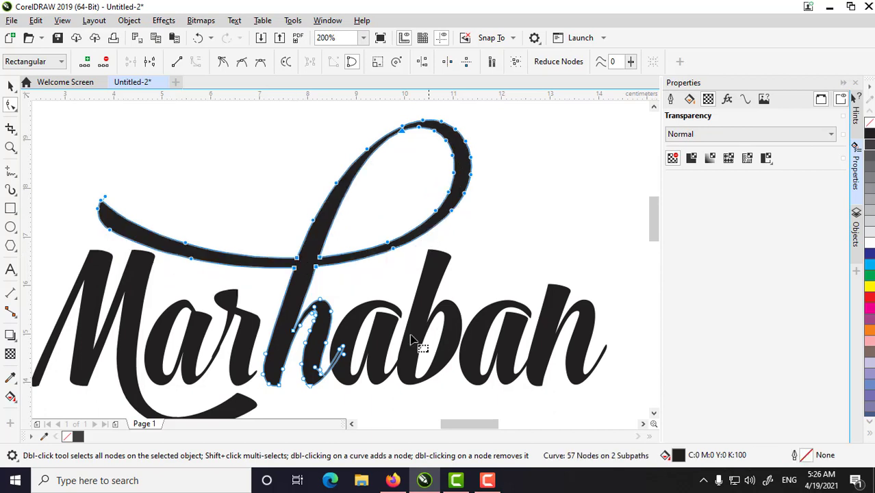
pyautogui.scroll(-1, 251, 304)
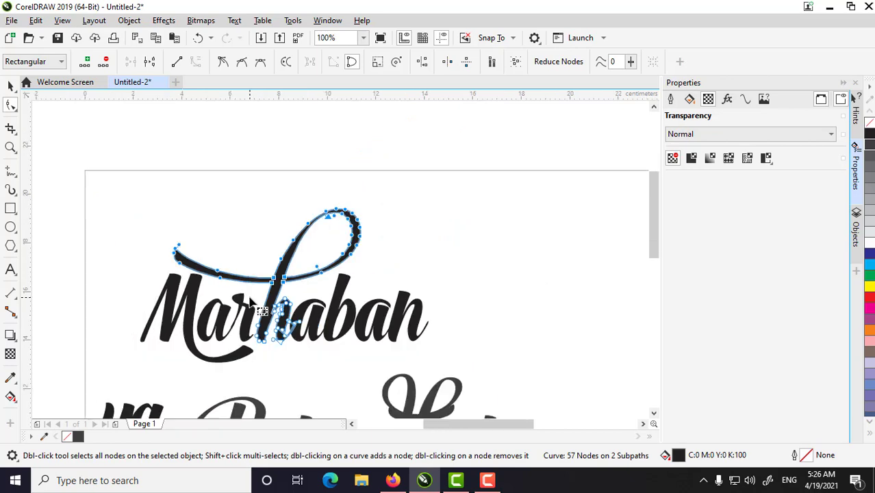
pyautogui.click(10, 87)
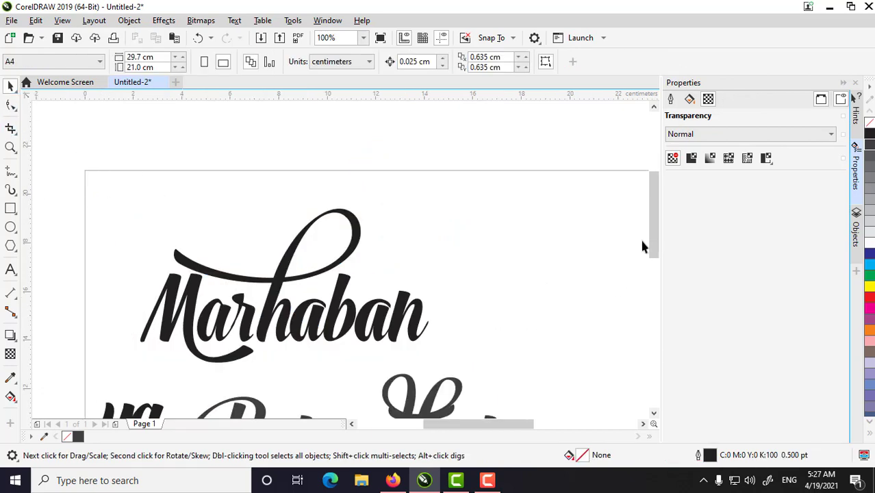
# - Fill the word "Ramadhan" with red and deselect it
pyautogui.moveTo(656, 223); pyautogui.dragTo(631, 256)
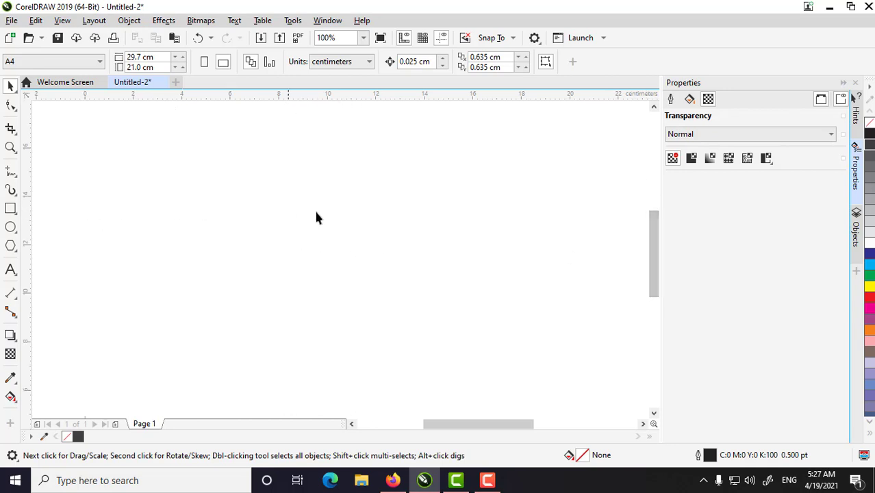
pyautogui.scroll(1, 358, 239)
pyautogui.scroll(-2, 363, 242)
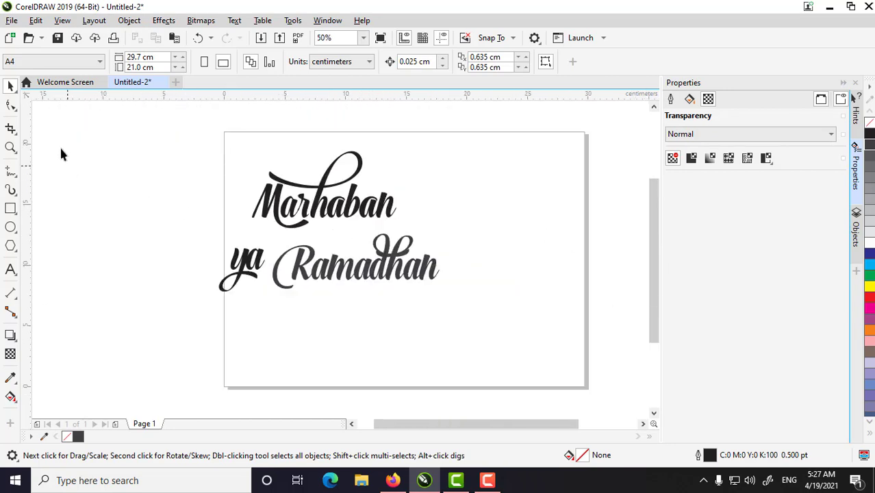
pyautogui.scroll(1, 344, 282)
pyautogui.click(340, 259)
pyautogui.moveTo(340, 259); pyautogui.dragTo(357, 231)
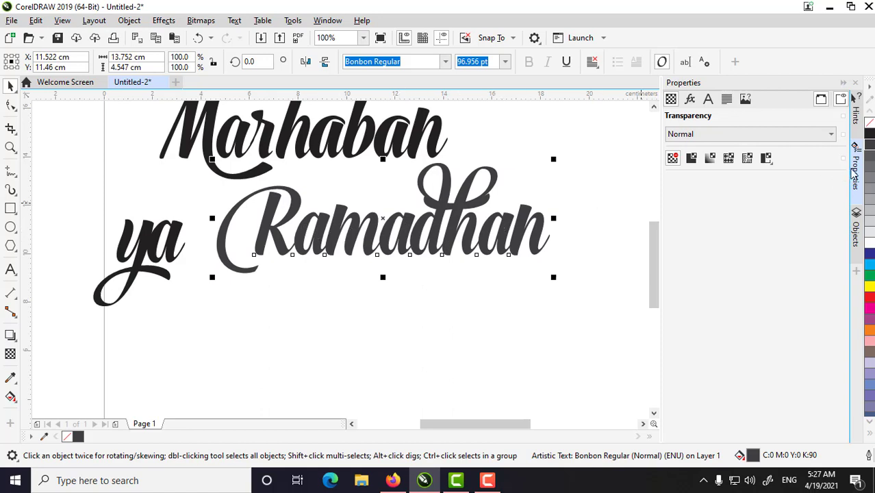
pyautogui.click(869, 135)
pyautogui.click(868, 136)
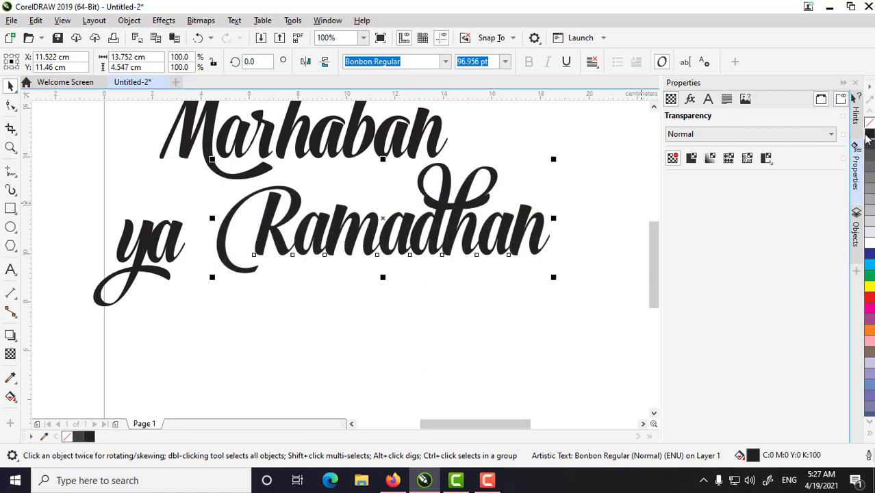
pyautogui.click(869, 300)
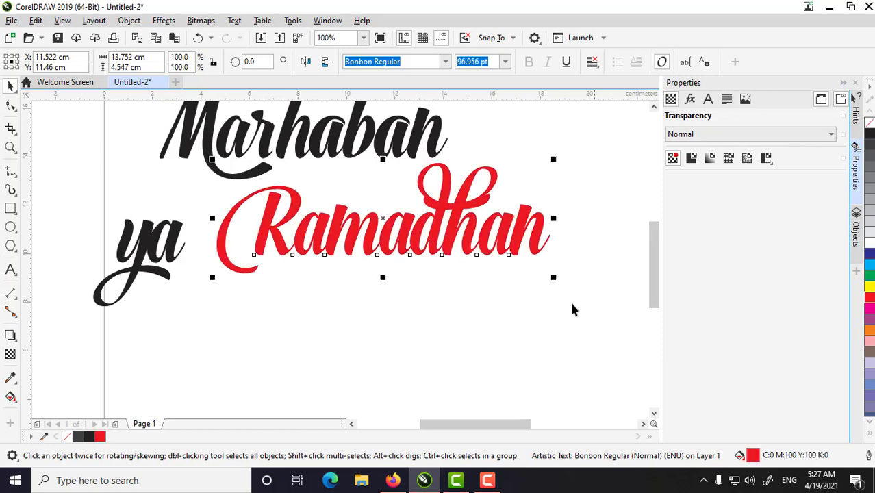
pyautogui.click(430, 311)
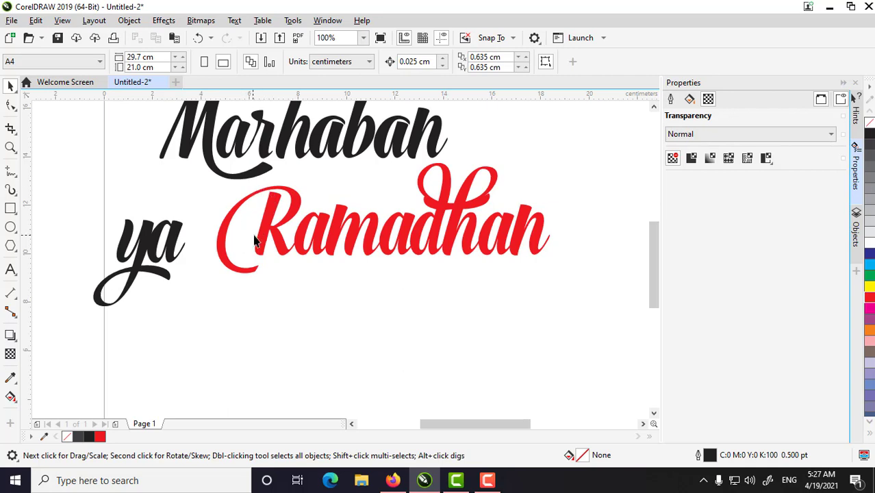
# - Move "ya" onto the swash of the "R" and draw a closed Pen outline around the swash's lower end, following the top of the "a"
pyautogui.moveTo(172, 253); pyautogui.dragTo(229, 275)
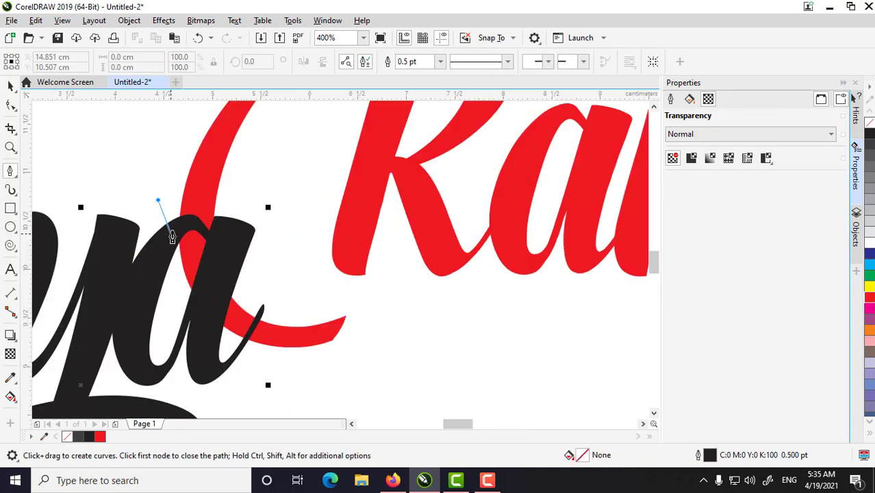
pyautogui.click(175, 227)
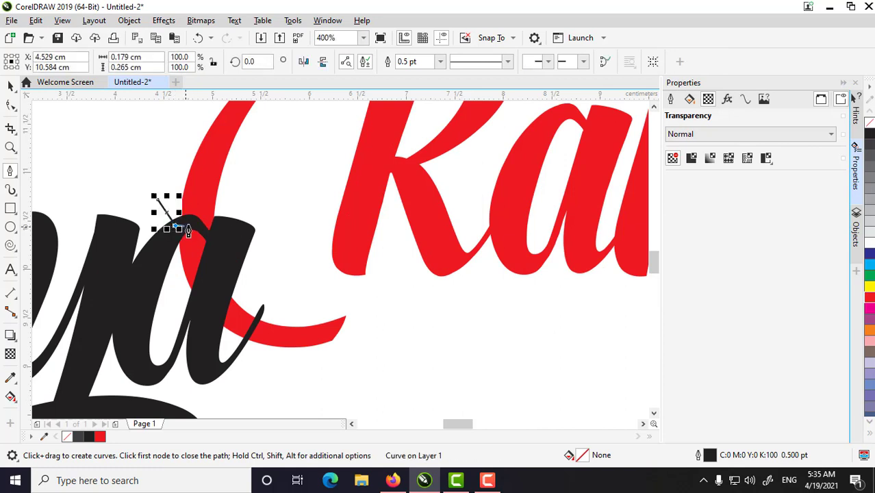
pyautogui.click(192, 224)
pyautogui.moveTo(216, 243); pyautogui.dragTo(273, 261)
pyautogui.click(398, 315)
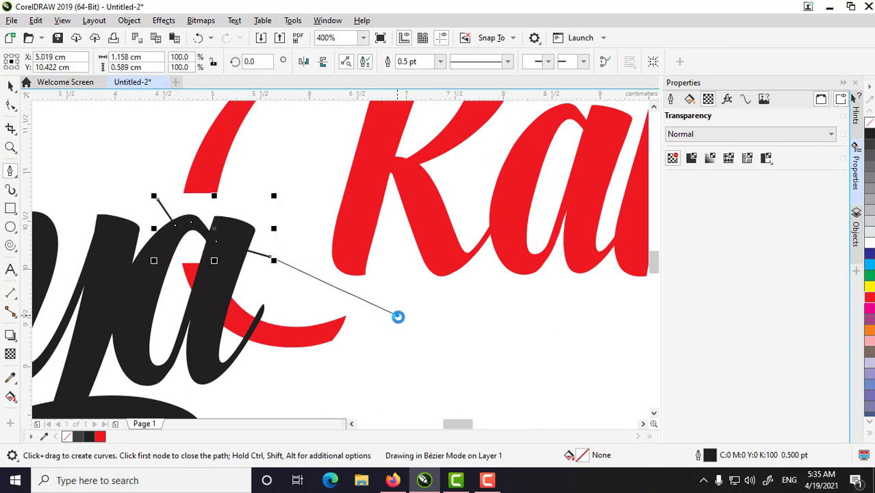
pyautogui.click(331, 391)
pyautogui.moveTo(244, 385); pyautogui.dragTo(181, 345)
pyautogui.click(168, 307)
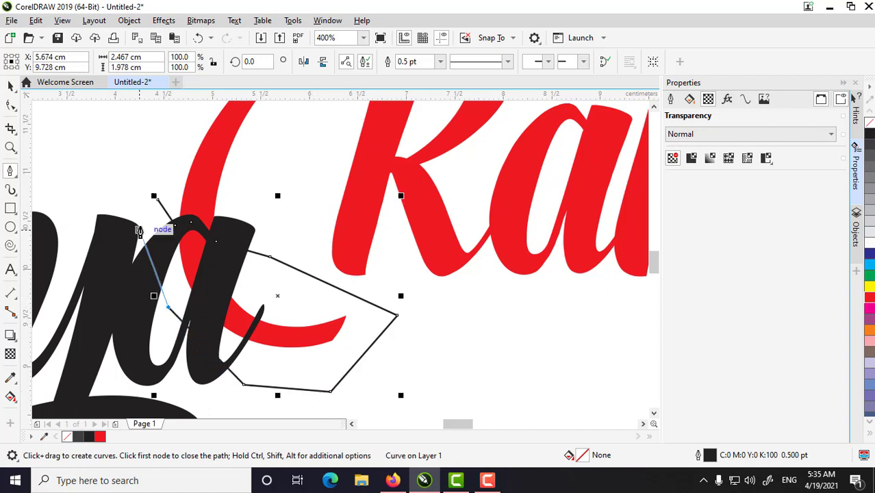
pyautogui.click(141, 217)
pyautogui.click(158, 200)
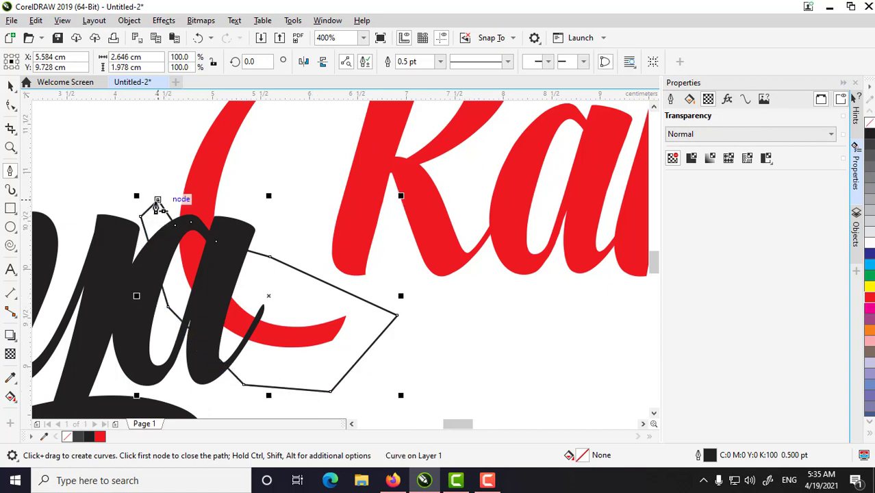
# - Cut the lower end of the "R" swash away with Simplify, using the drawn outline, and delete the outline
pyautogui.click(10, 85)
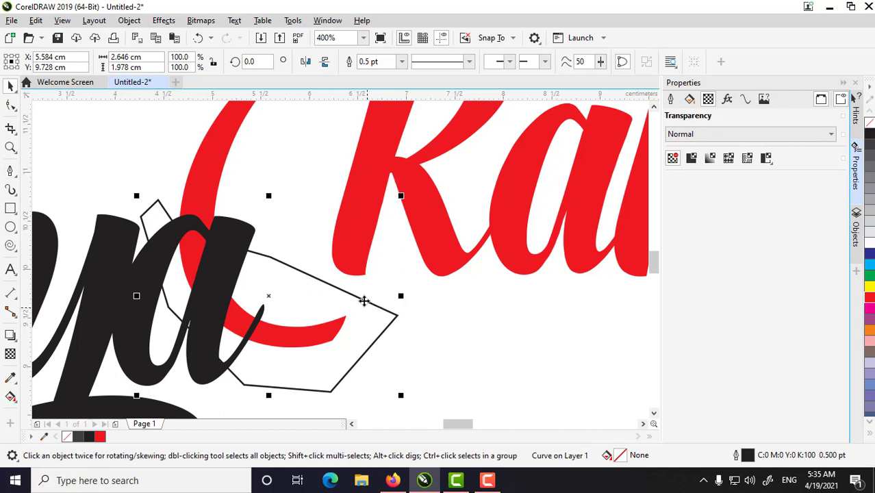
pyautogui.keyDown('shift'); pyautogui.click(390, 165); pyautogui.keyUp('shift')
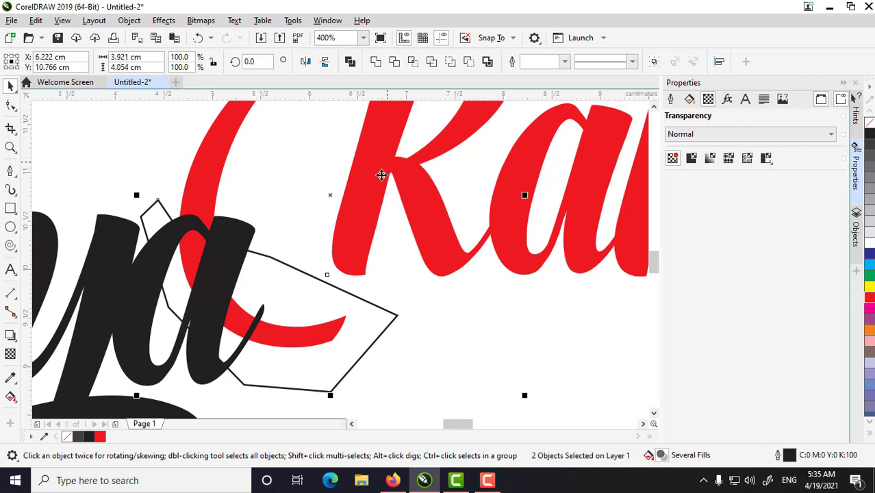
pyautogui.scroll(-1, 445, 239)
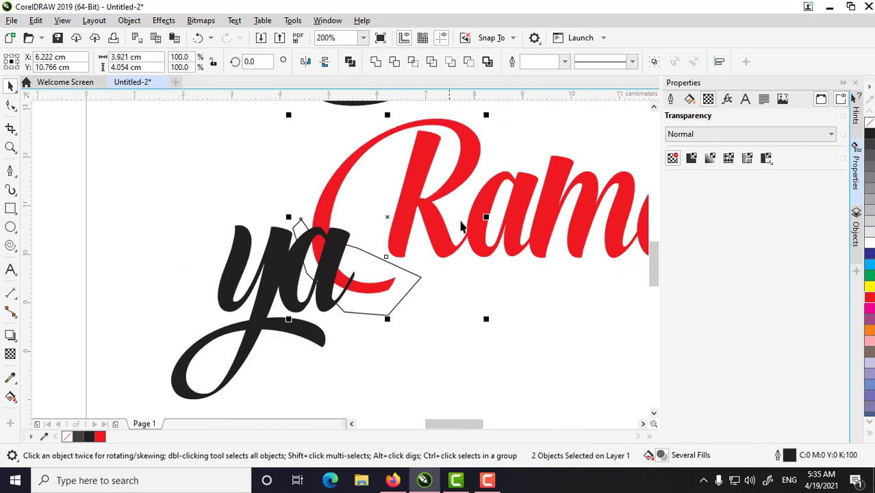
pyautogui.click(654, 110)
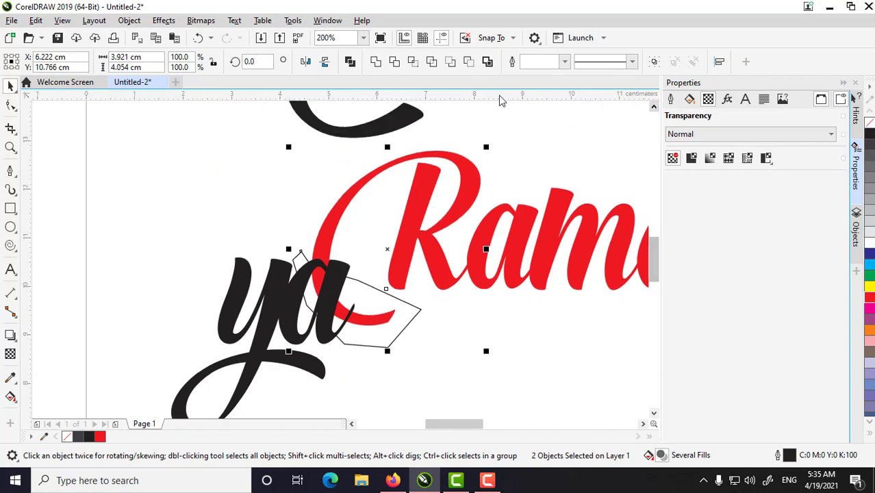
pyautogui.click(433, 62)
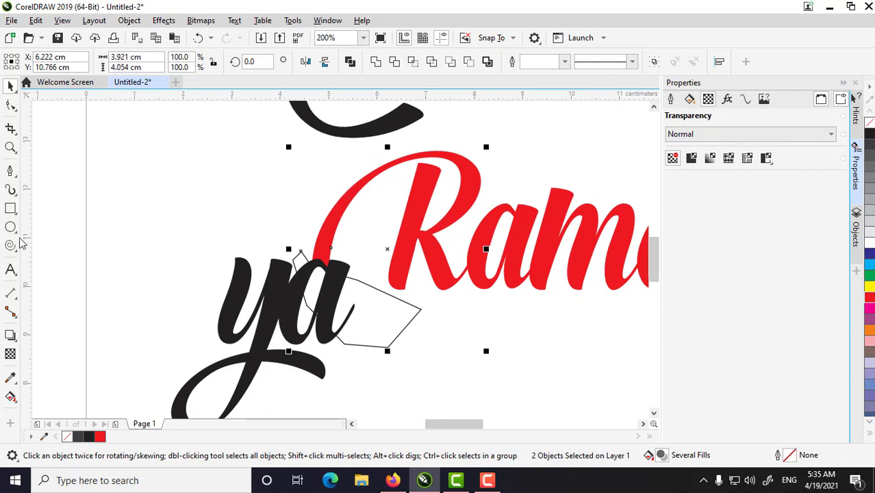
pyautogui.click(106, 171)
pyautogui.click(377, 313)
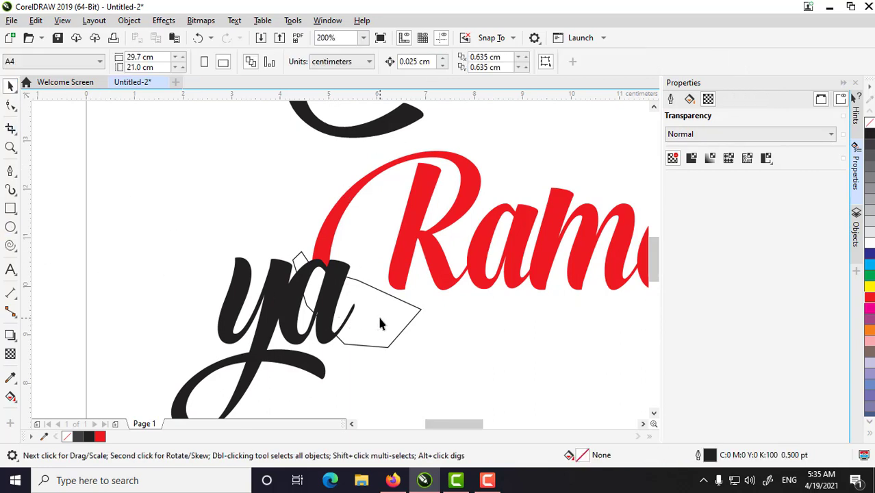
pyautogui.press('Delete')
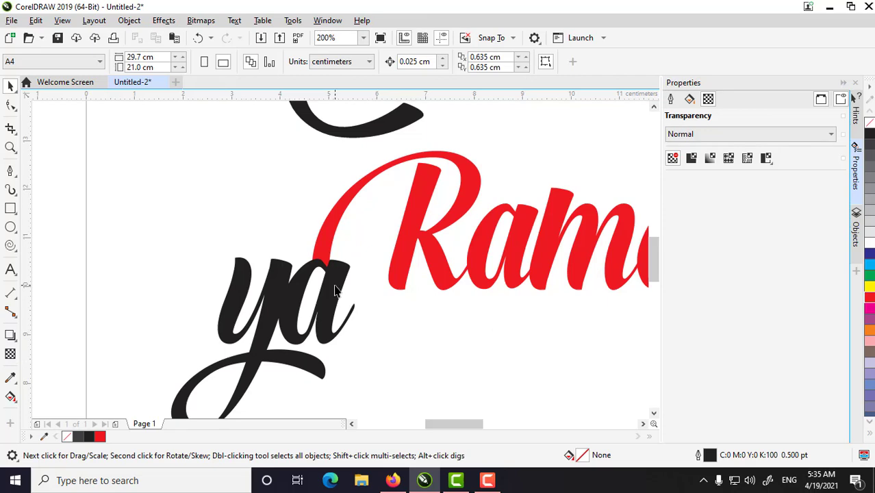
# - Move "ya" between "Marhaban" and "Ramadhan" and scale it down to fit the gap above the red word
pyautogui.scroll(-2, 335, 290)
pyautogui.scroll(-2, 351, 292)
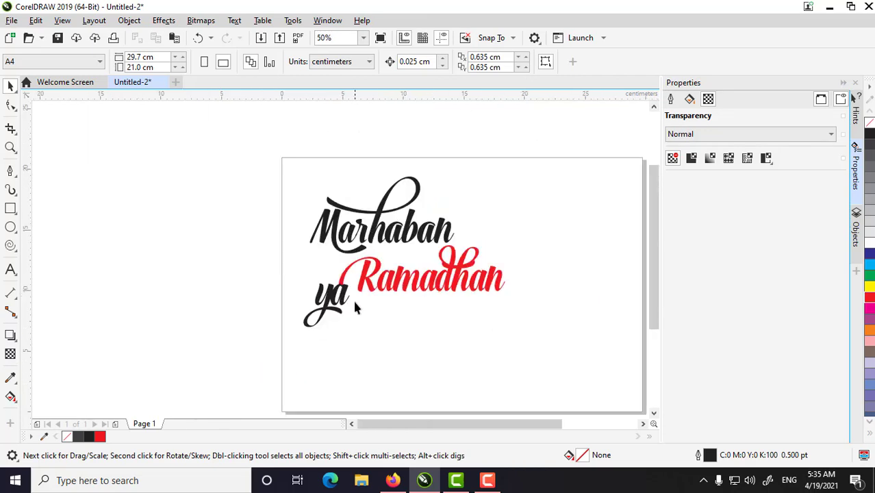
pyautogui.scroll(2, 354, 300)
pyautogui.scroll(-2, 356, 301)
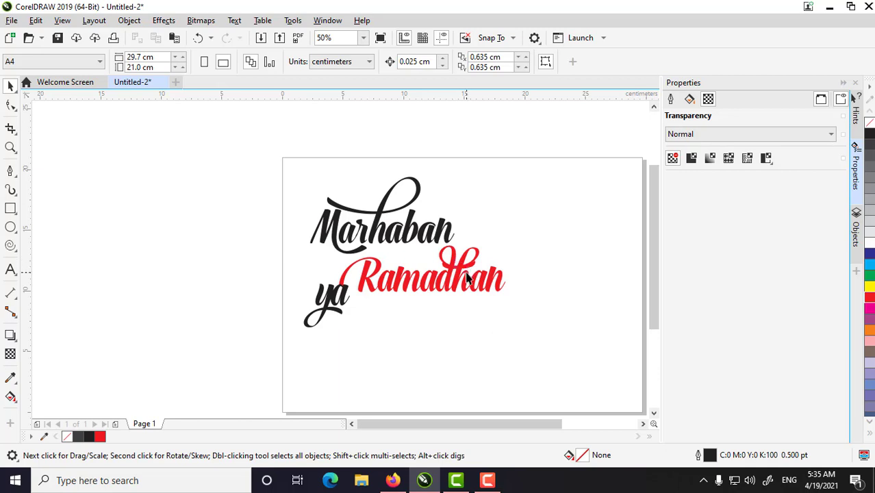
pyautogui.scroll(1, 468, 277)
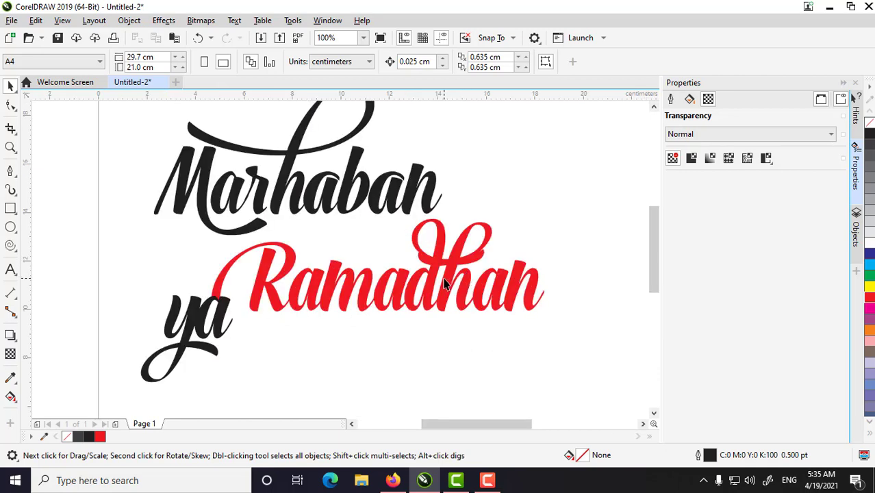
pyautogui.moveTo(223, 311); pyautogui.dragTo(383, 238)
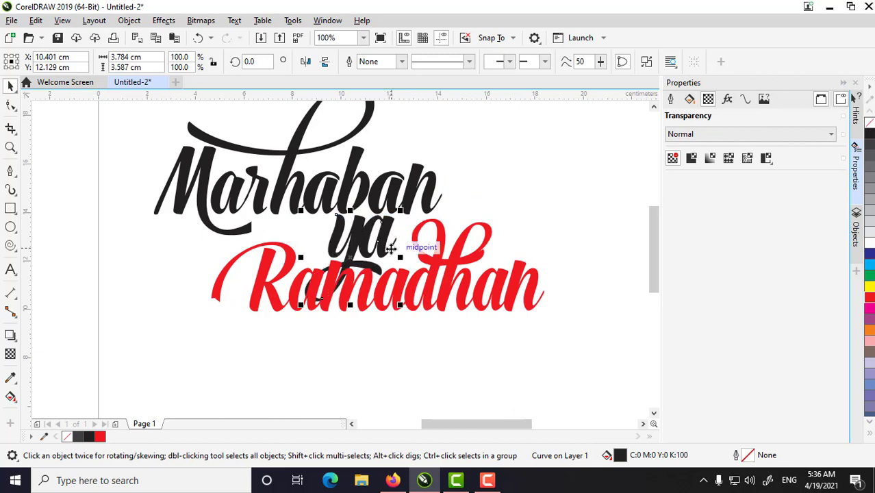
pyautogui.moveTo(402, 304); pyautogui.dragTo(356, 243)
pyautogui.click(359, 358)
pyautogui.scroll(-2, 363, 368)
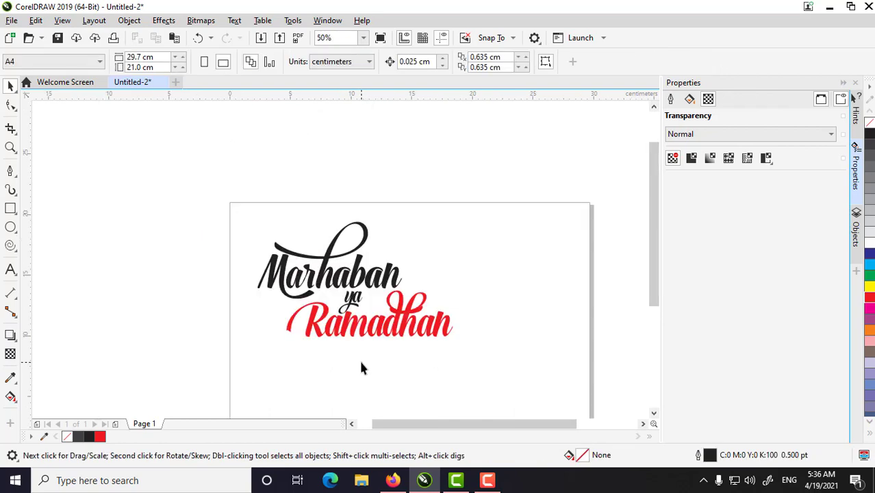